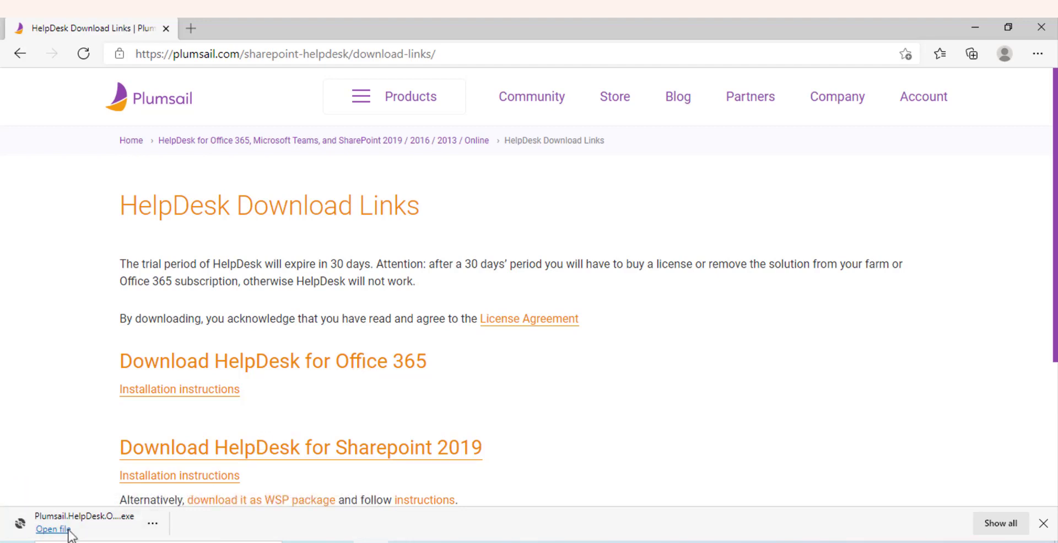
Open the downloaded Plumsail HelpDesk installer .exe from the Edge download bar
left_click(68, 532)
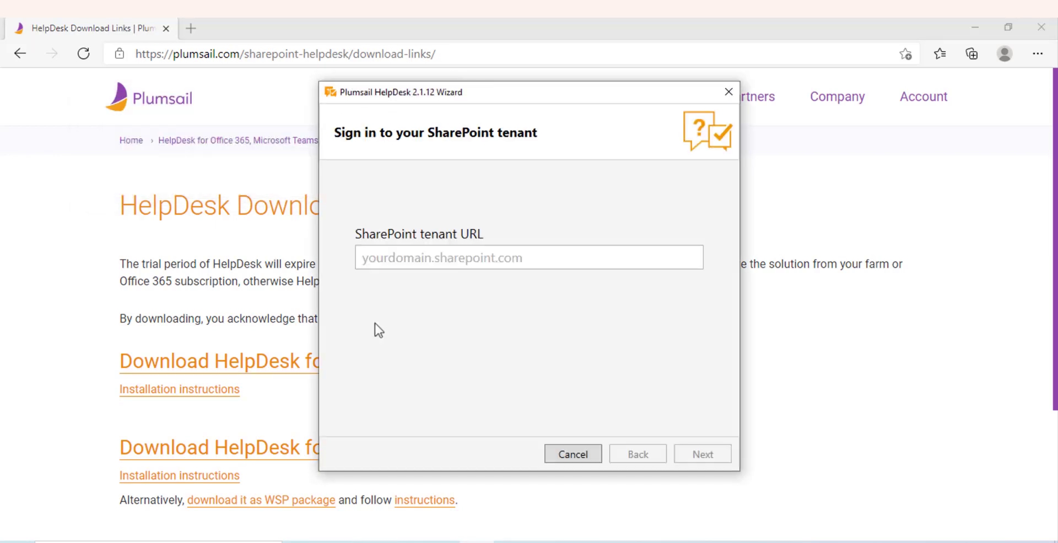
Connect the wizard to the plumsail.sharepoint.com tenant and sign in with the admin account e-mail
left_click(431, 255)
type("plumsai")
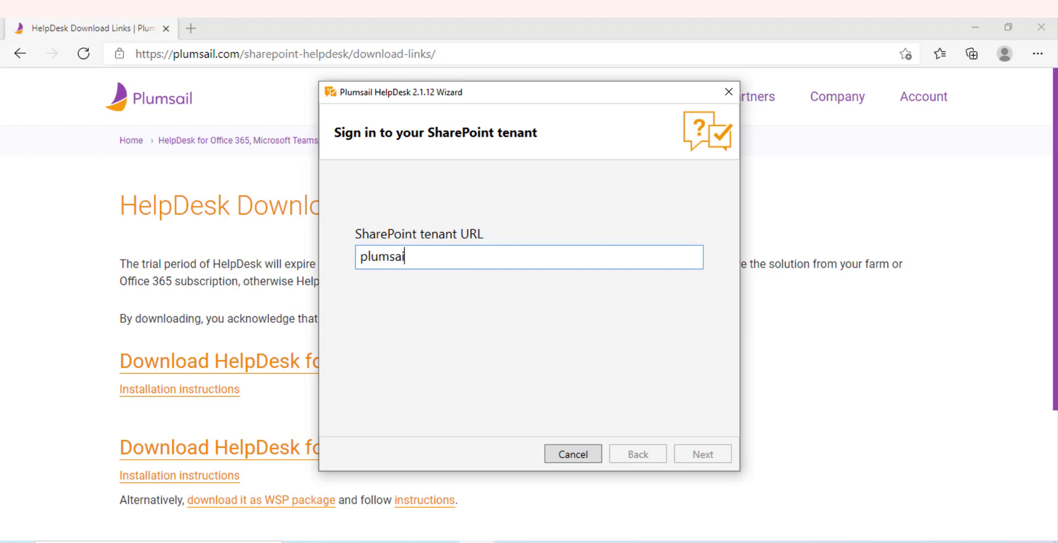
type("l.sharepoint")
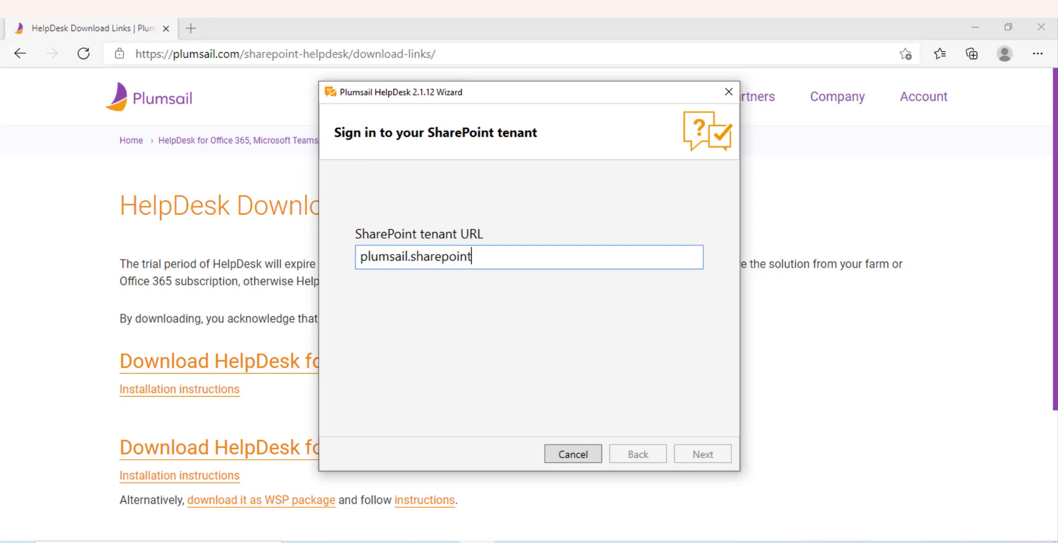
type(".com")
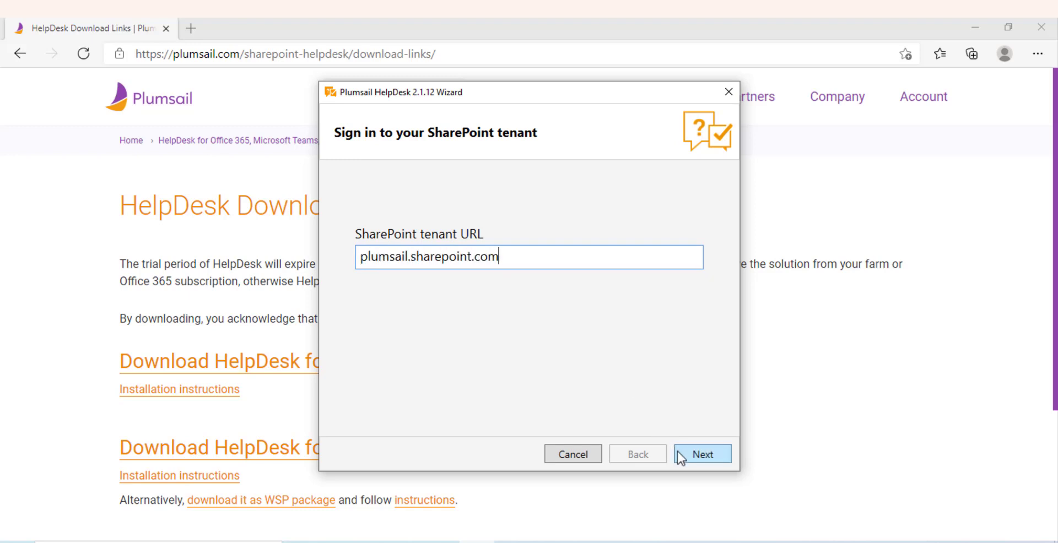
left_click(697, 456)
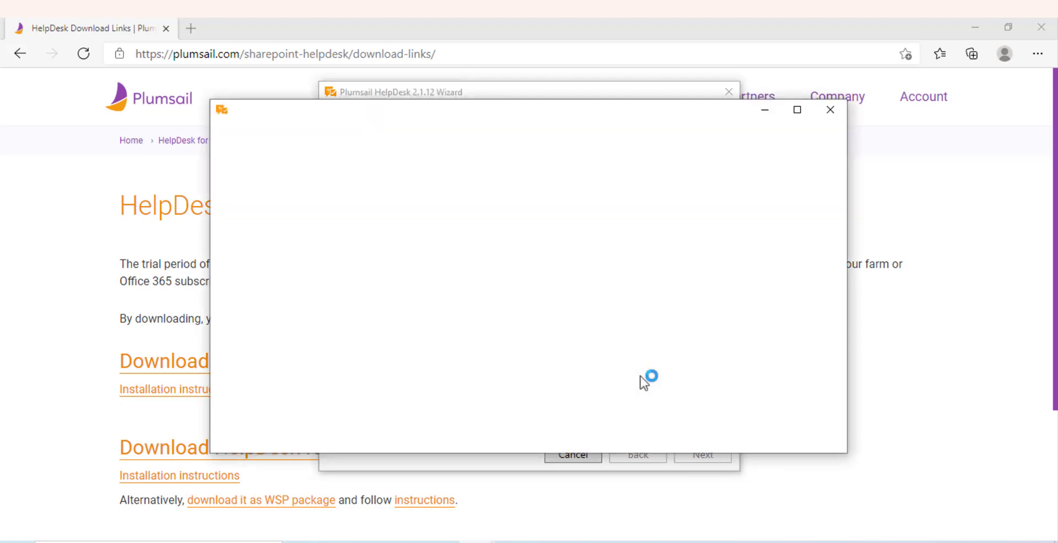
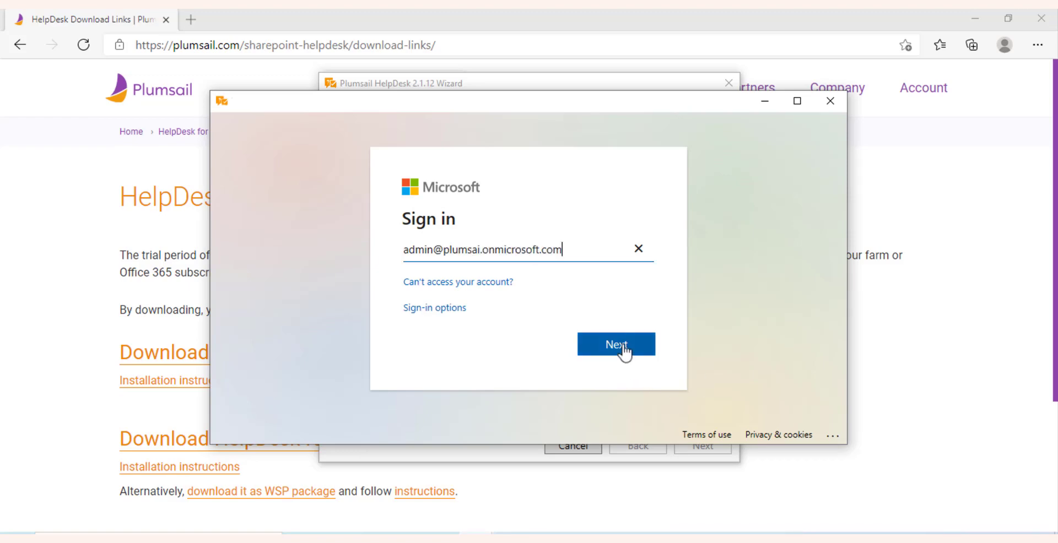
left_click(618, 346)
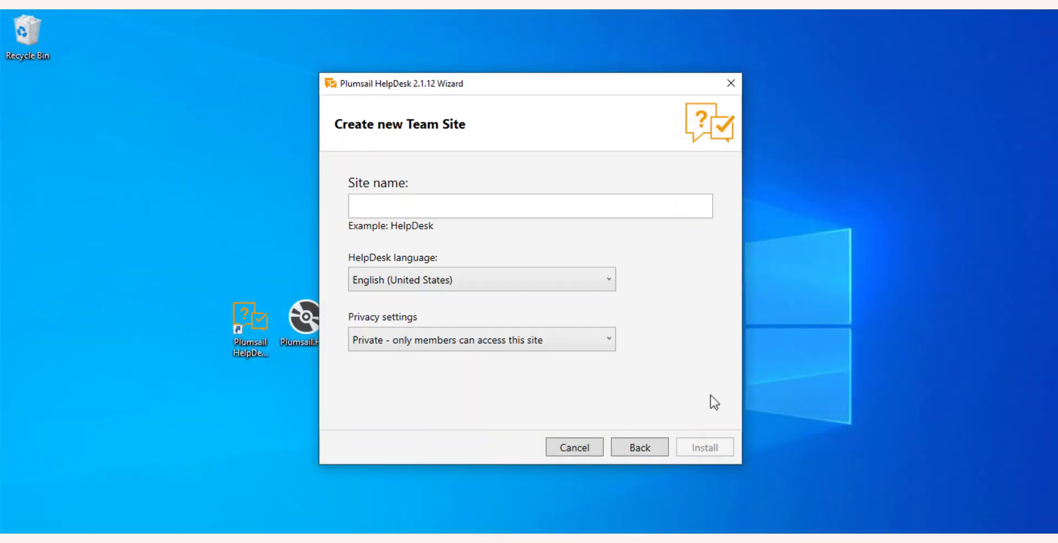
Install HelpDesk on a new site named 'Service Desk', English (United States), Private
left_click(596, 204)
type("Ser")
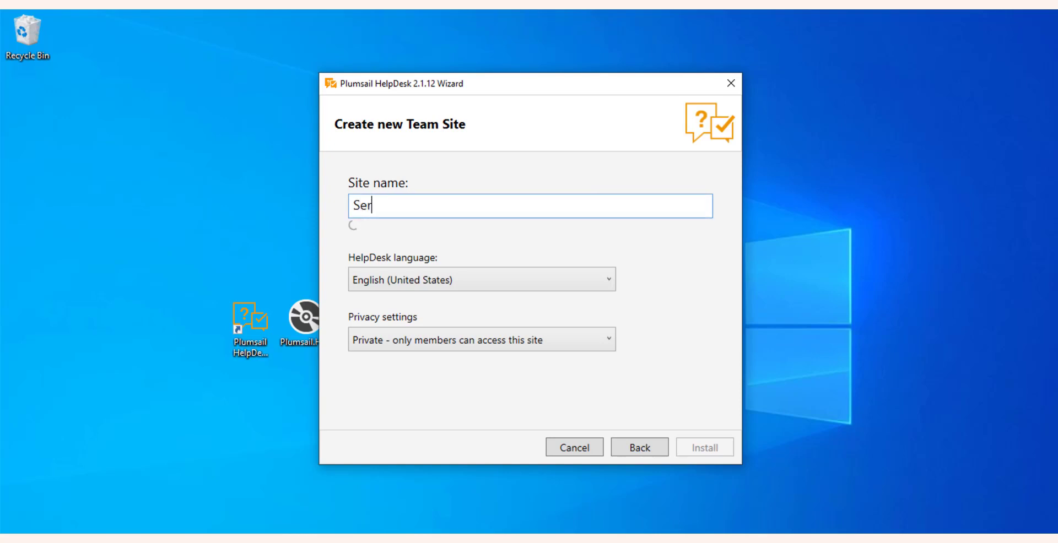
type("vice Desk")
left_click(520, 287)
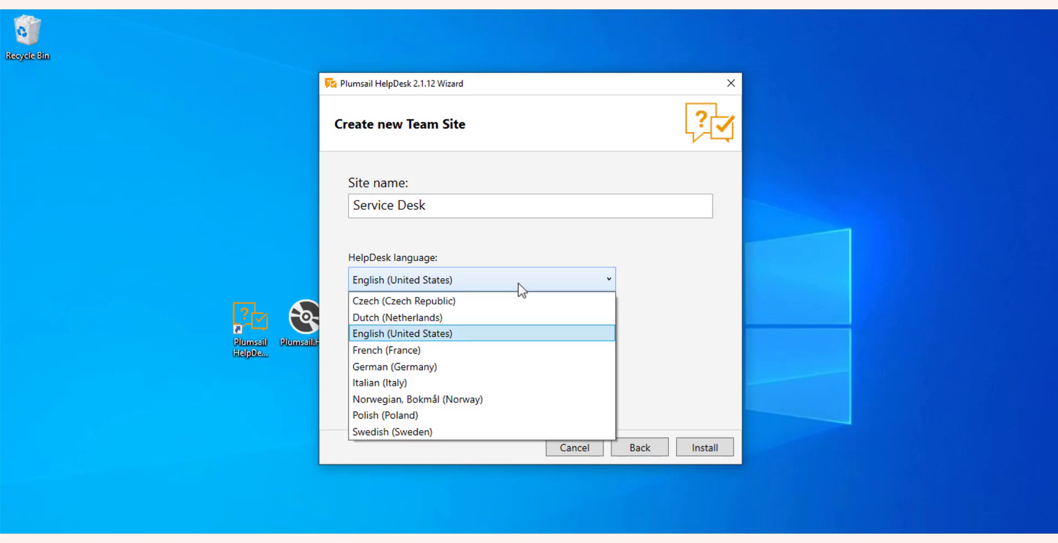
left_click(520, 288)
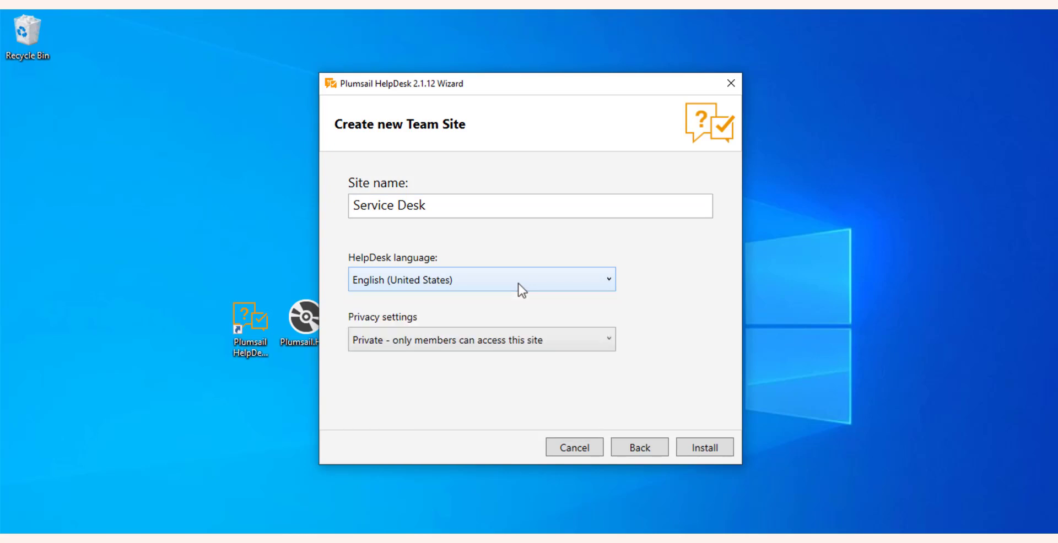
left_click(522, 353)
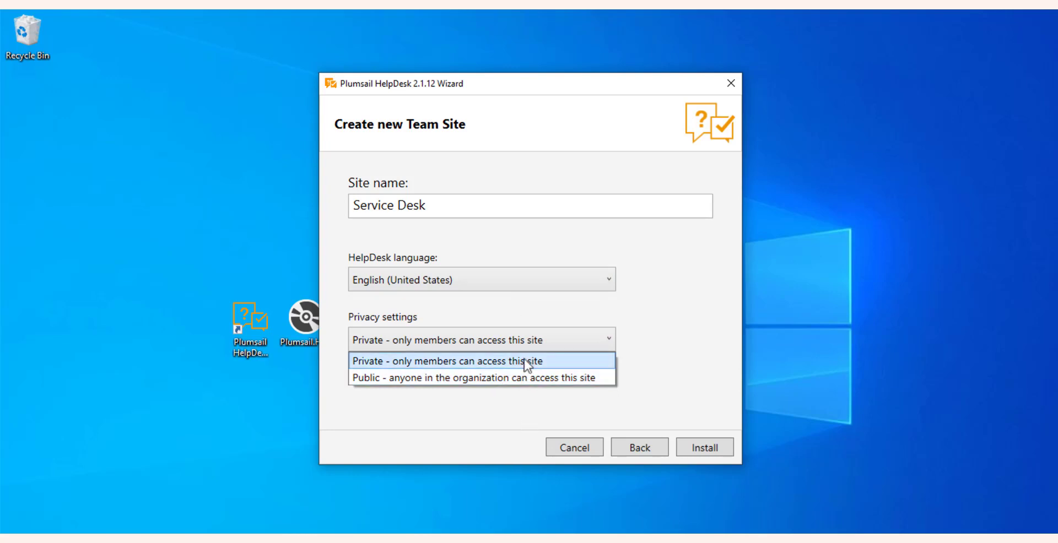
left_click(528, 361)
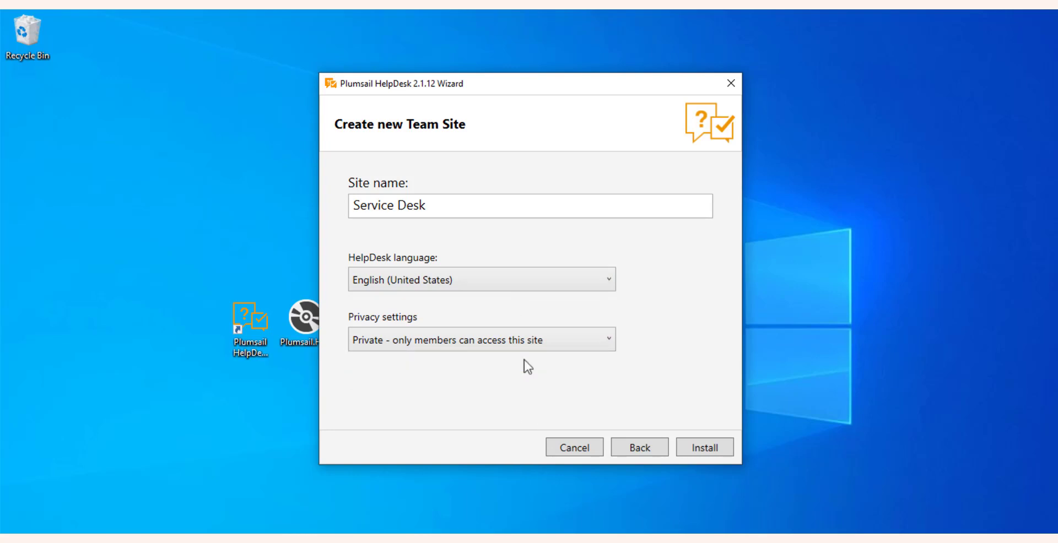
left_click(716, 452)
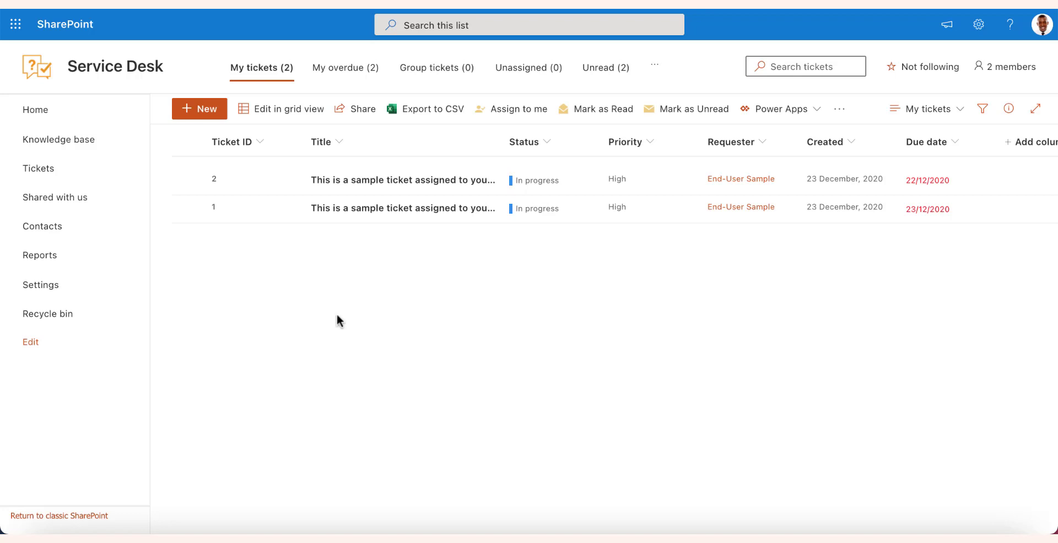
Open the HelpDesk Email settings, copy the forwarding address and view the forwarding guide
left_click(42, 288)
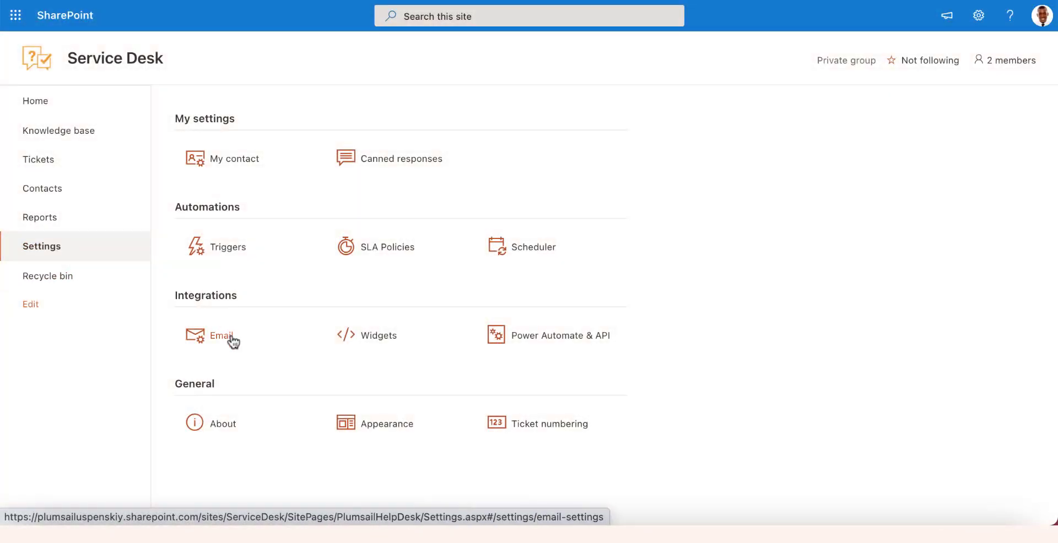
left_click(231, 336)
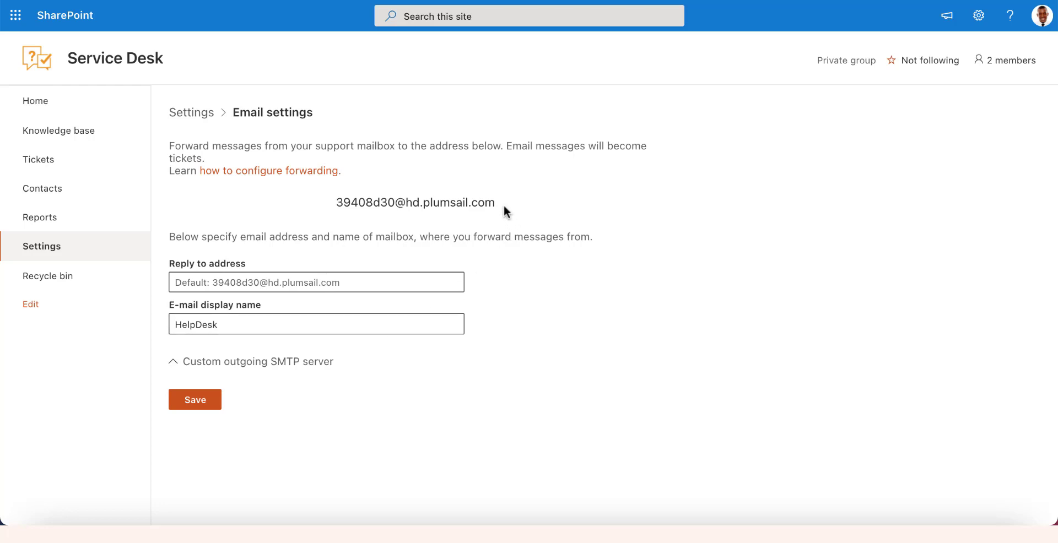
left_click_drag(504, 205, 332, 201)
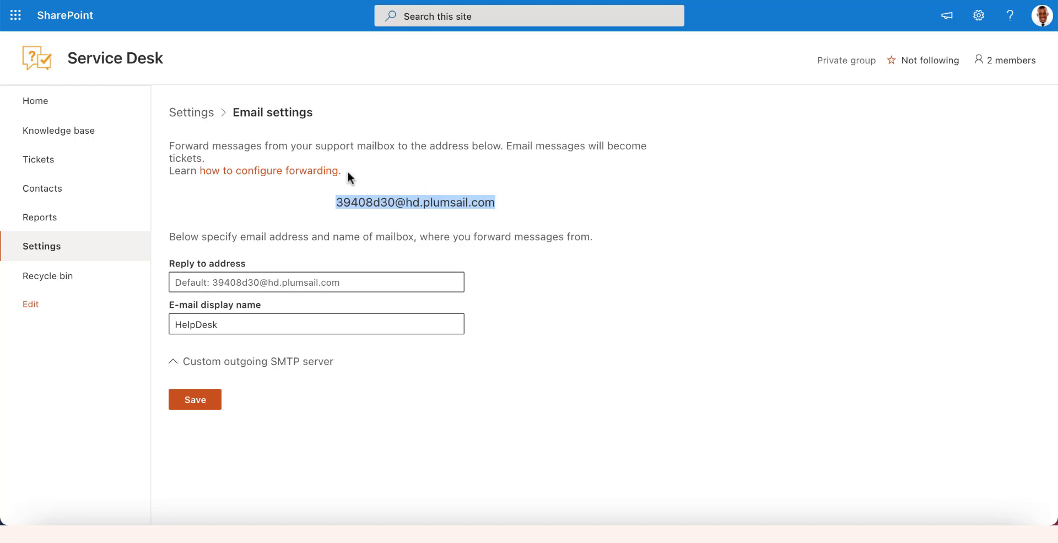
left_click(294, 172)
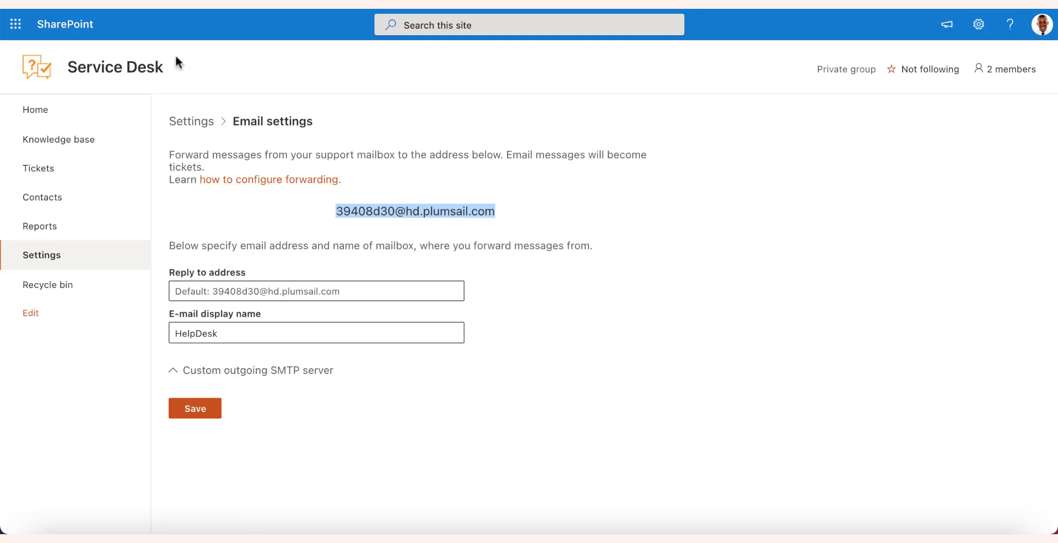
Set the reply-to address to the support mailbox and display name to 'Plumsail Service Desk'
left_click(187, 292)
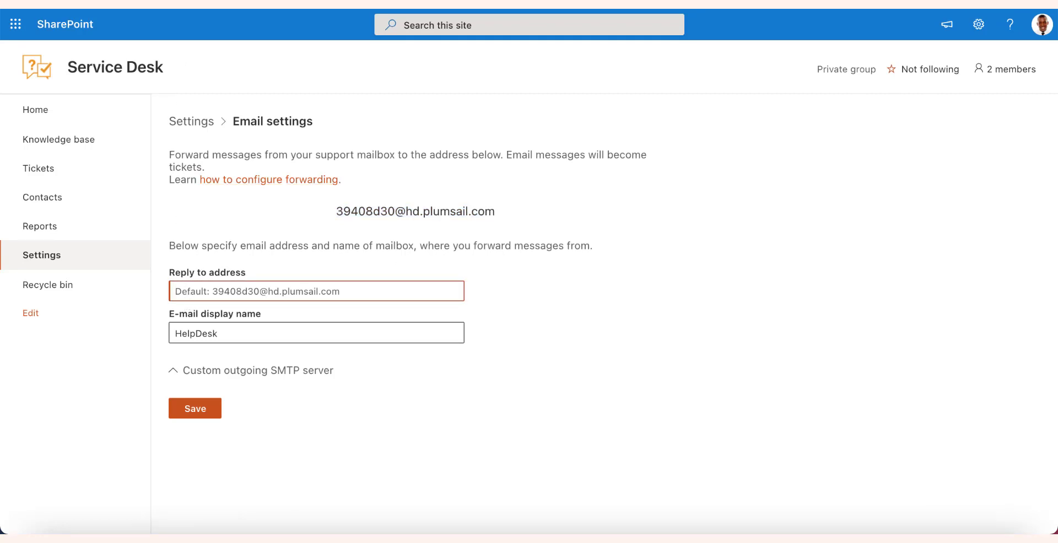
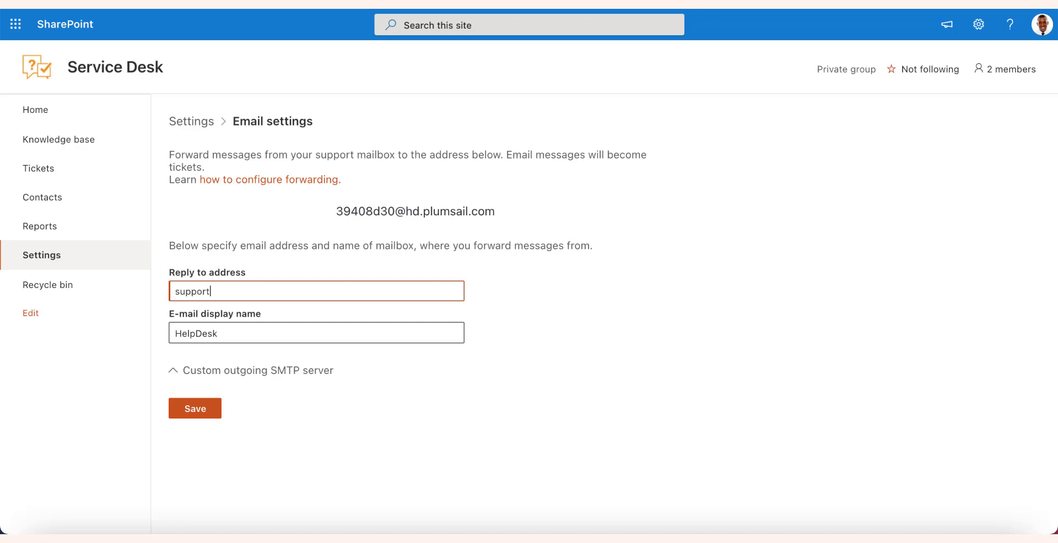
left_click(219, 334)
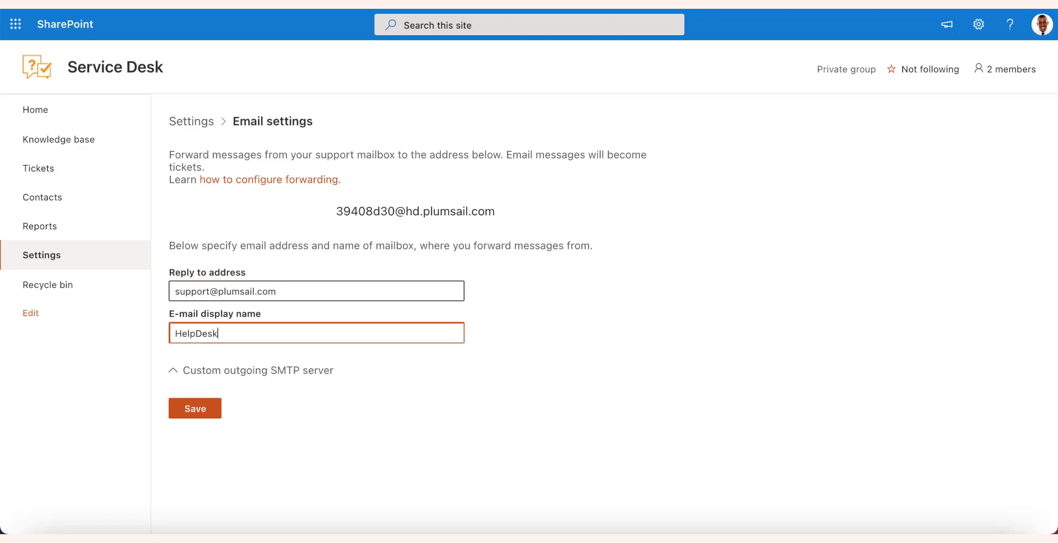
key("BackSpace")
key("BackSpace")
key("BackSpace")
key("BackSpace")
key("BackSpace")
key("BackSpace")
key("BackSpace")
key("BackSpace")
type("Plumsail Service Desk")
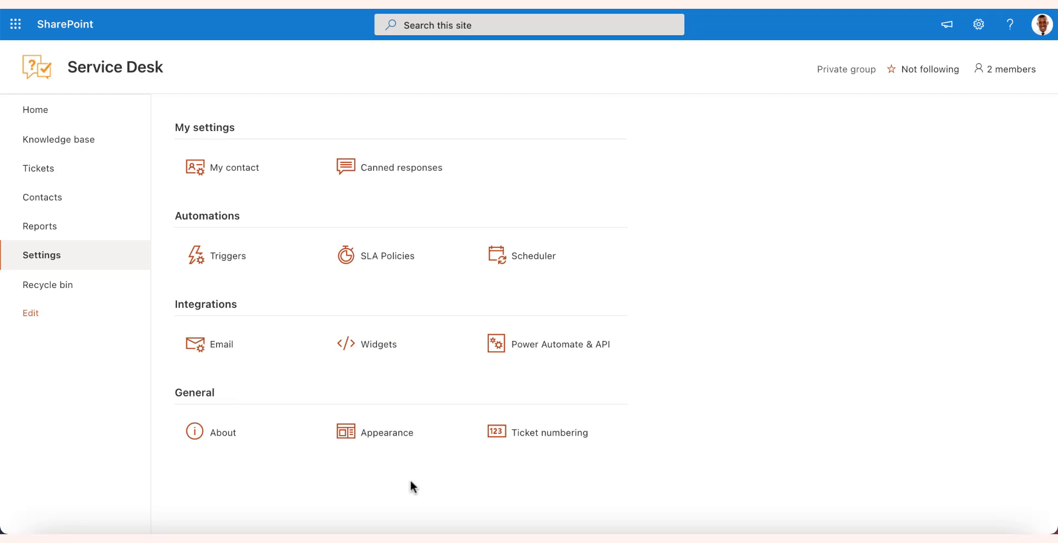
Start a new contact in the Contacts list and set its role to Agent
left_click(72, 204)
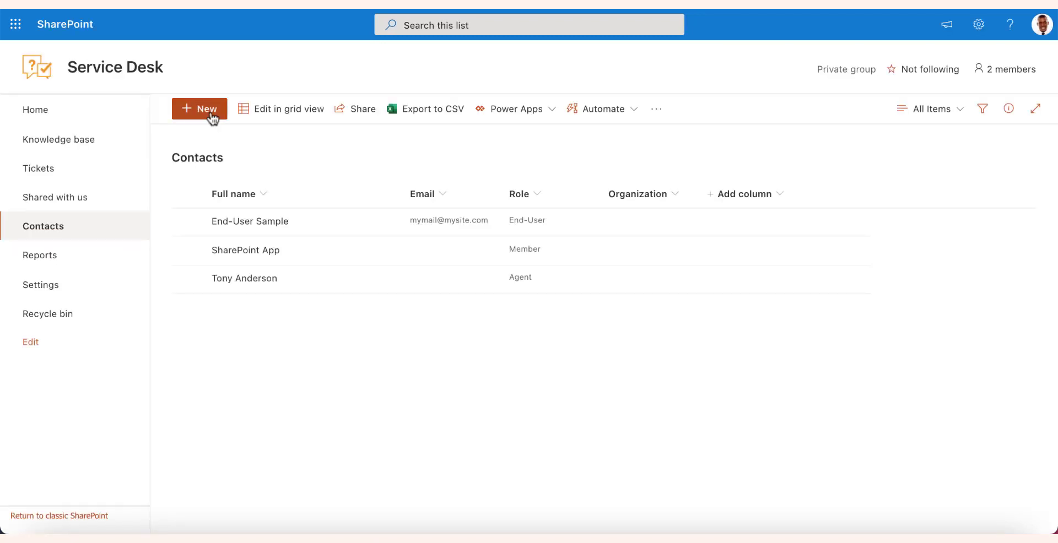
left_click(212, 117)
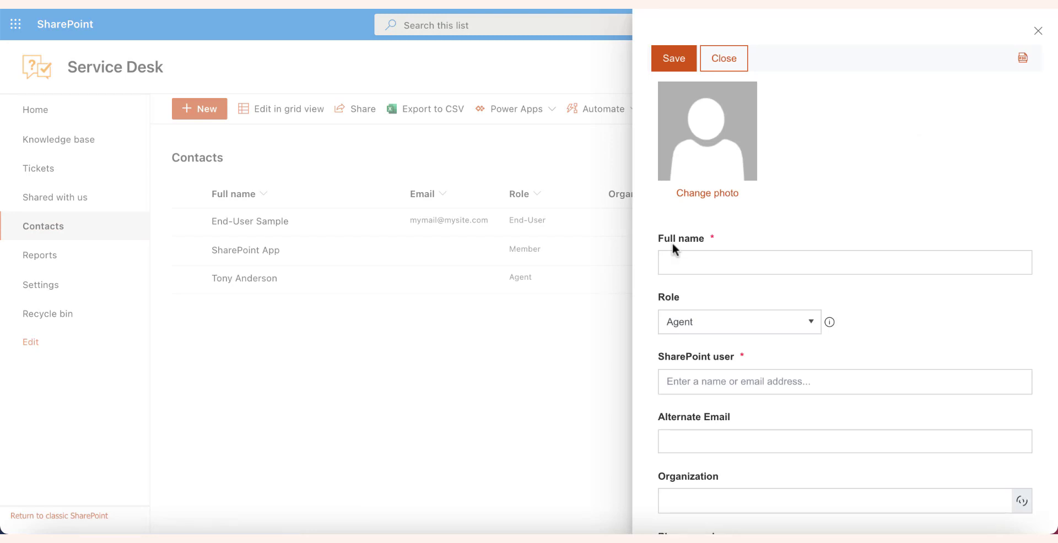
left_click(790, 328)
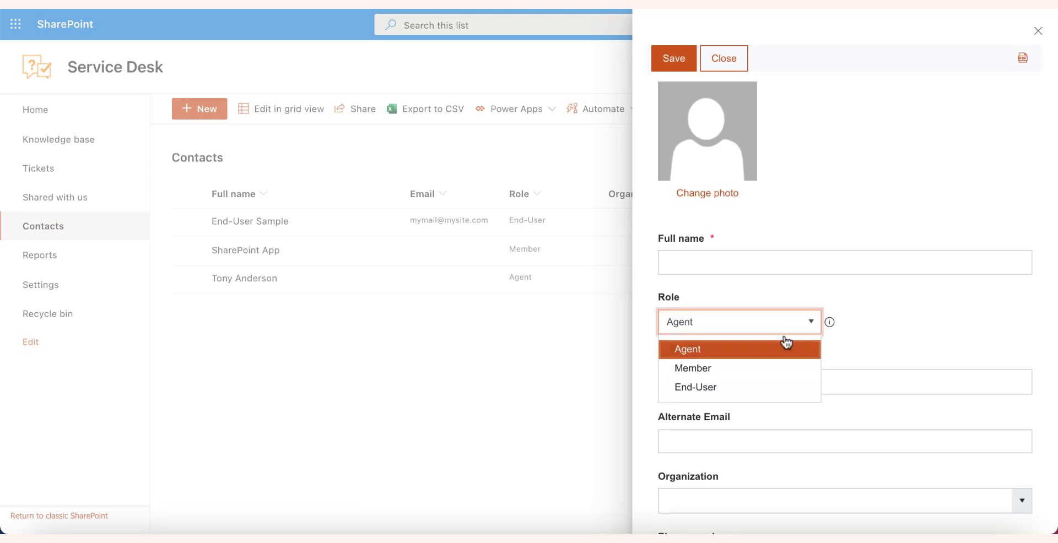
left_click(758, 389)
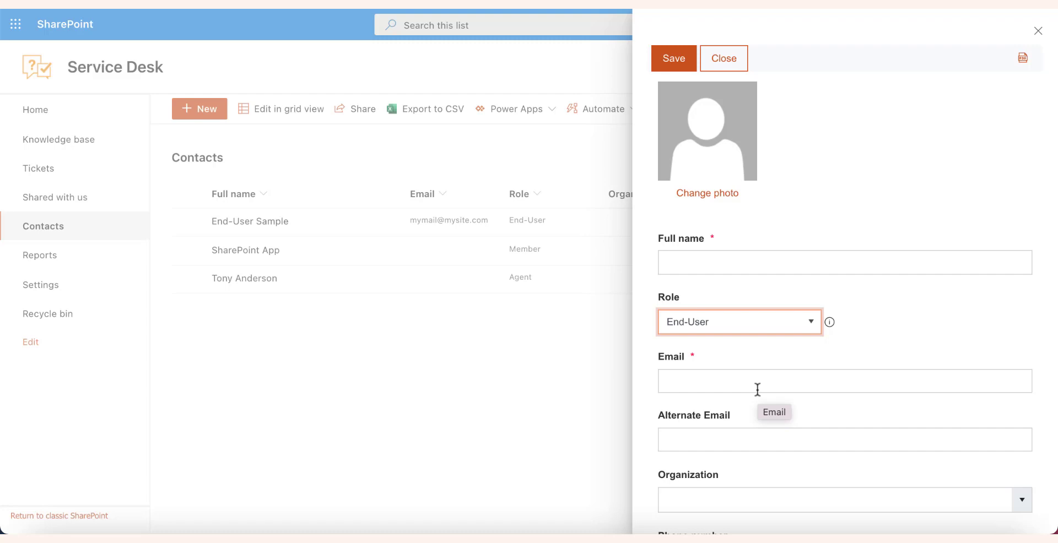
left_click(806, 325)
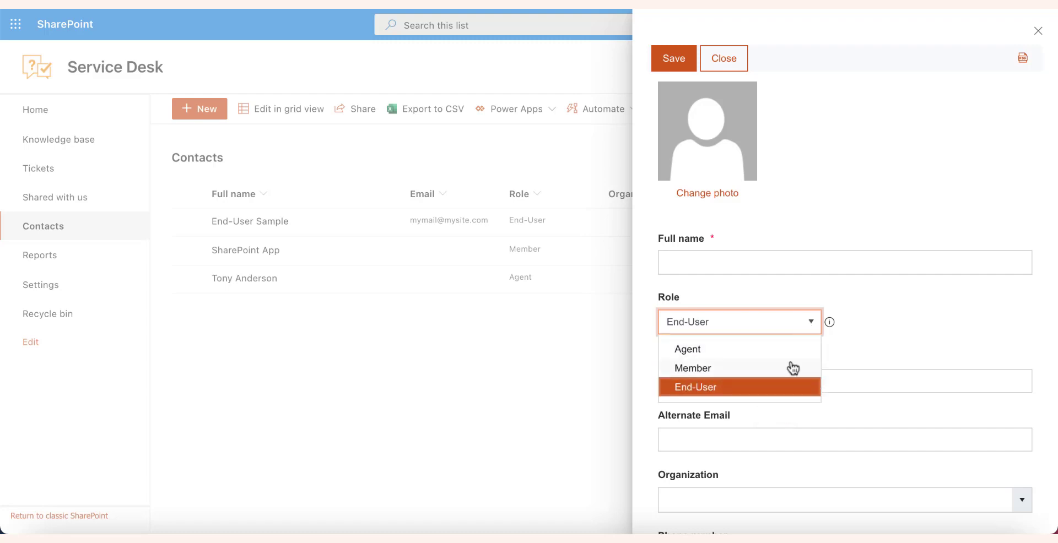
left_click(791, 369)
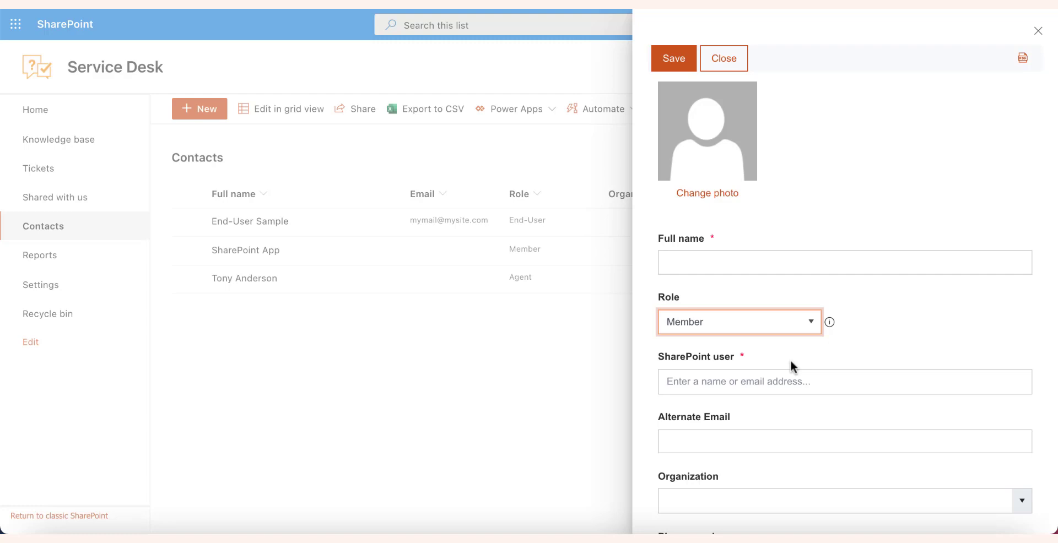
left_click(807, 323)
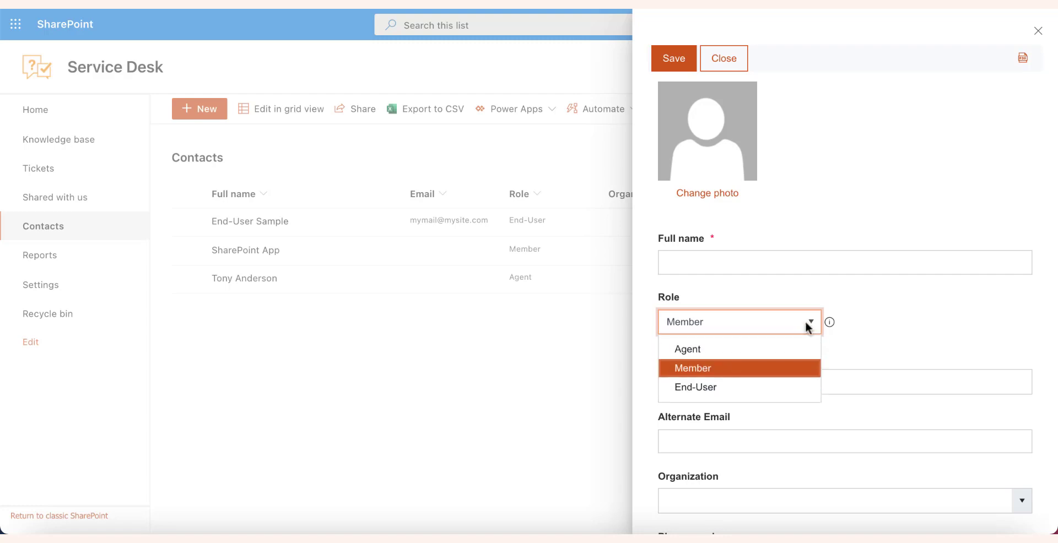
left_click(792, 349)
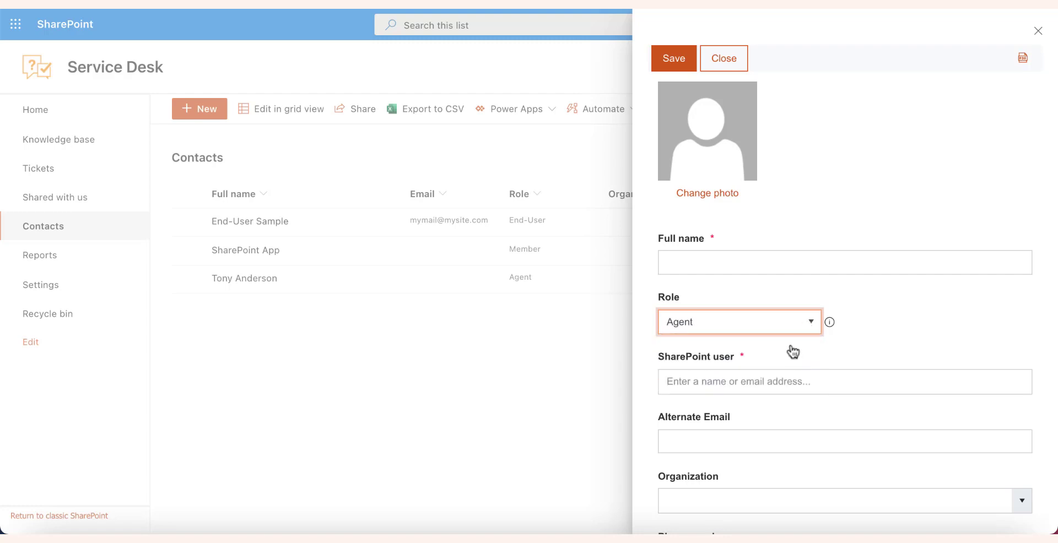
Enter the agent's full name, link their SharePoint user, paste a profile photo URL, and save
left_click(753, 263)
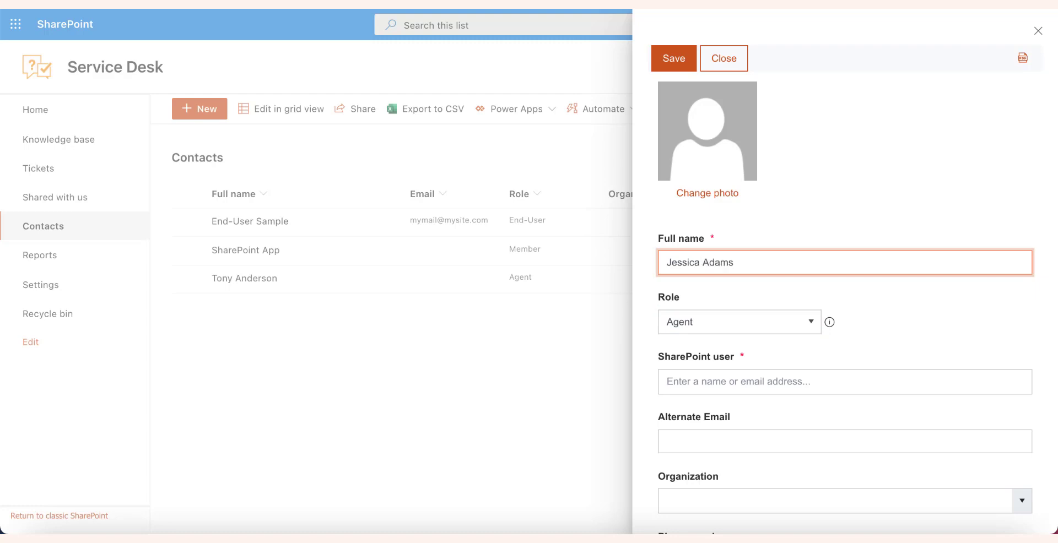
key("Tab")
key("Tab")
type("j")
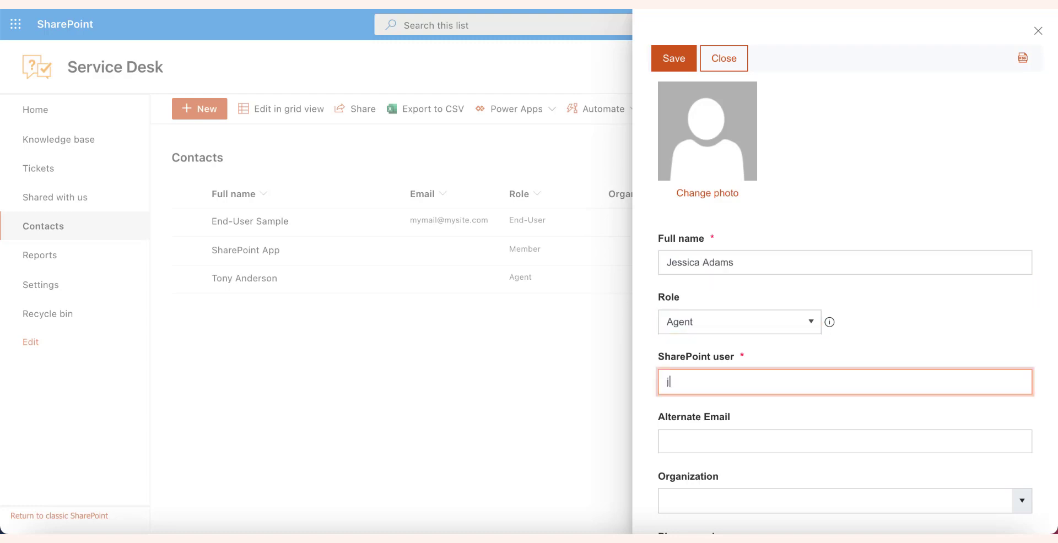
type("es")
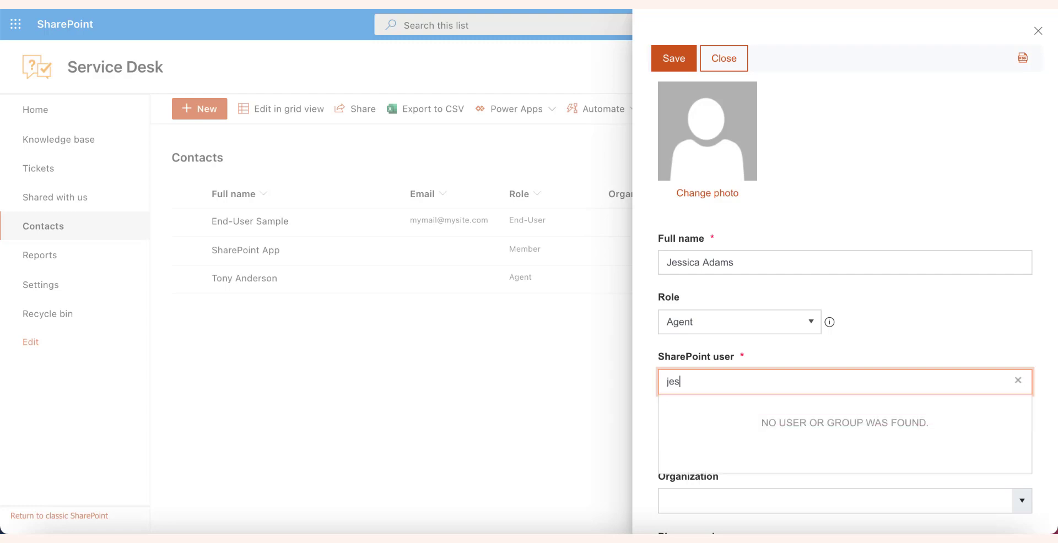
key("Down")
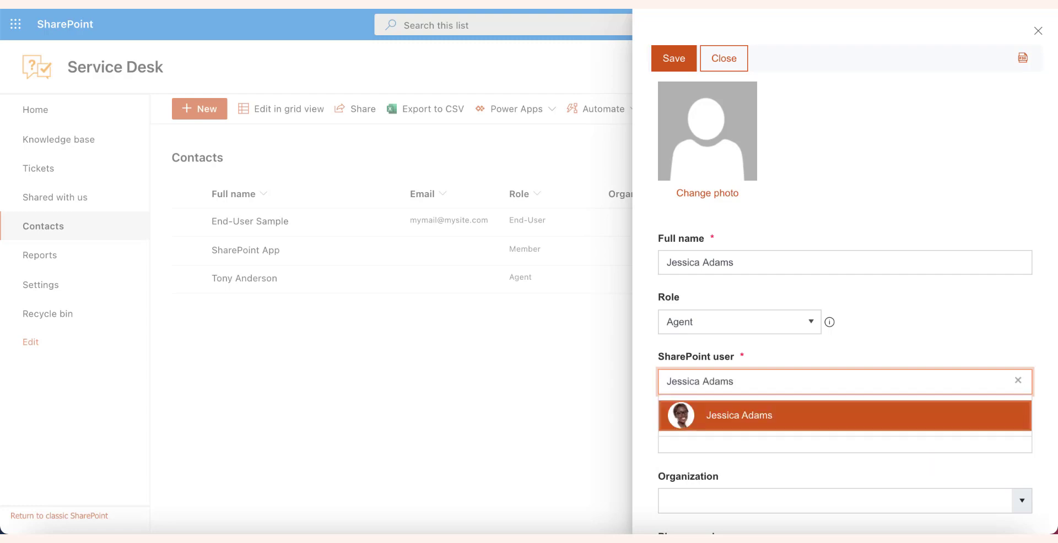
key("Return")
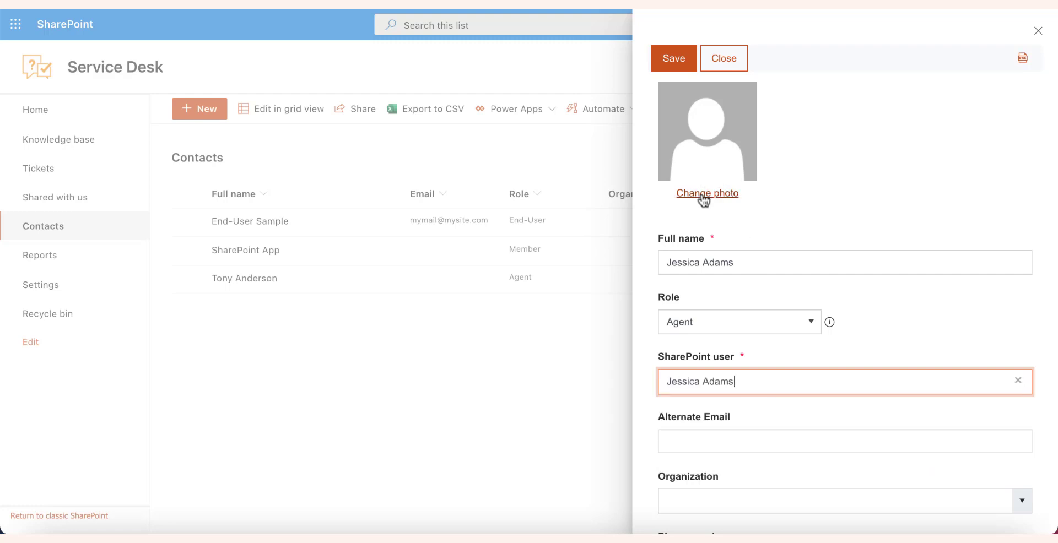
left_click(703, 194)
key("ctrl+v")
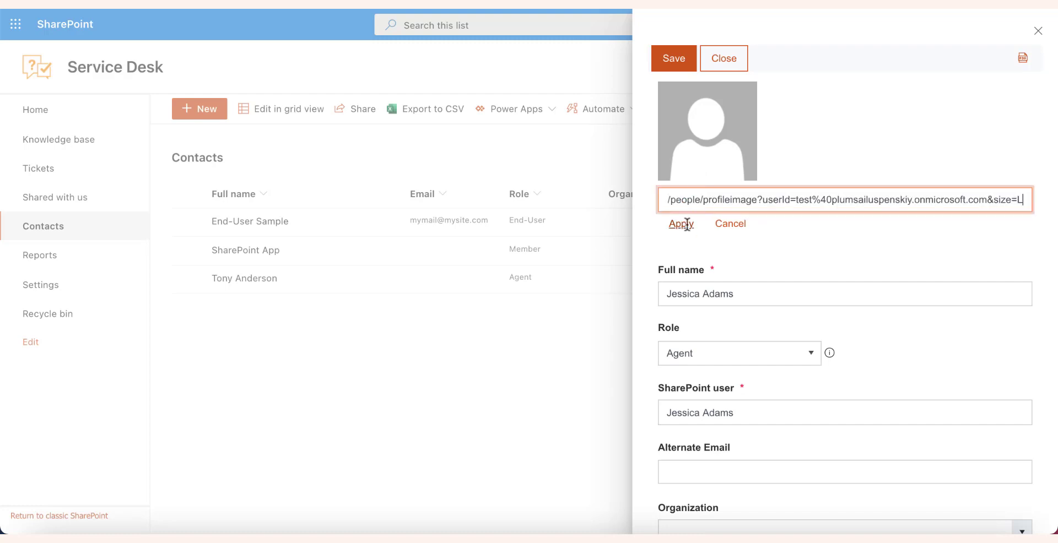
left_click(682, 223)
left_click(675, 58)
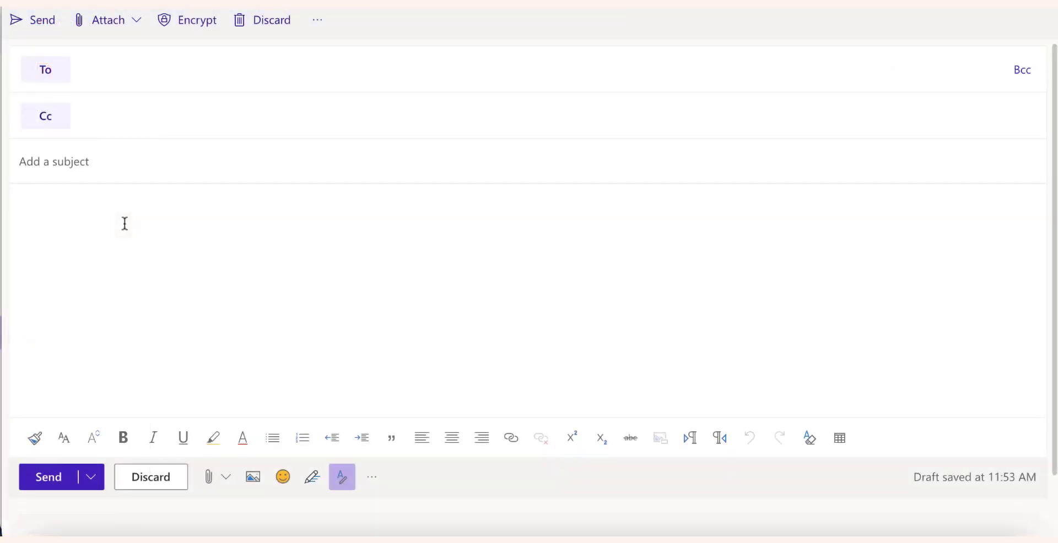
Email the support address with subject 'How to create a ticket?' asking how to create a ticket
type("Hi guys! ")
type("I'm a bit lost. Can you, ")
type("please ")
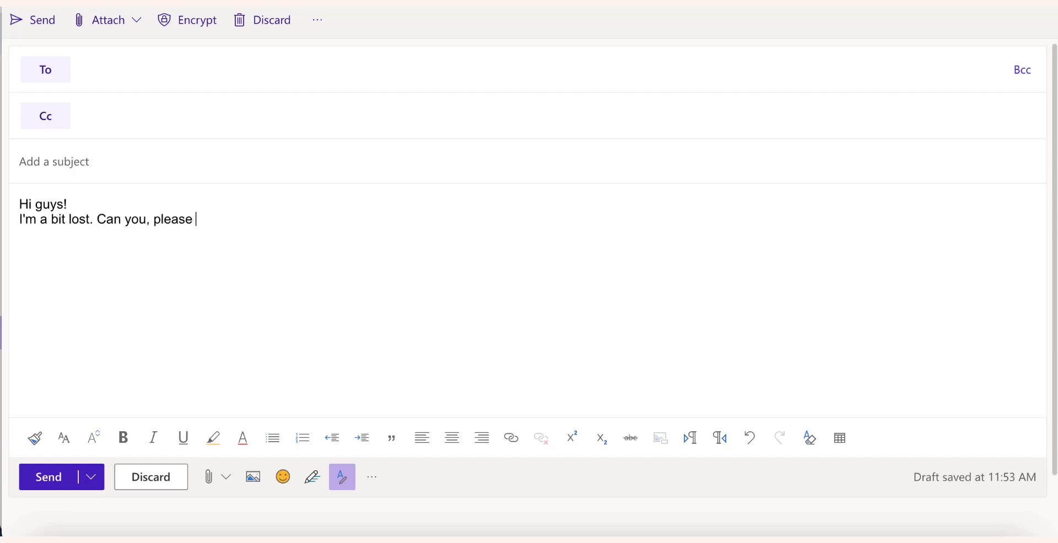
type("explain how to create a new ticket")
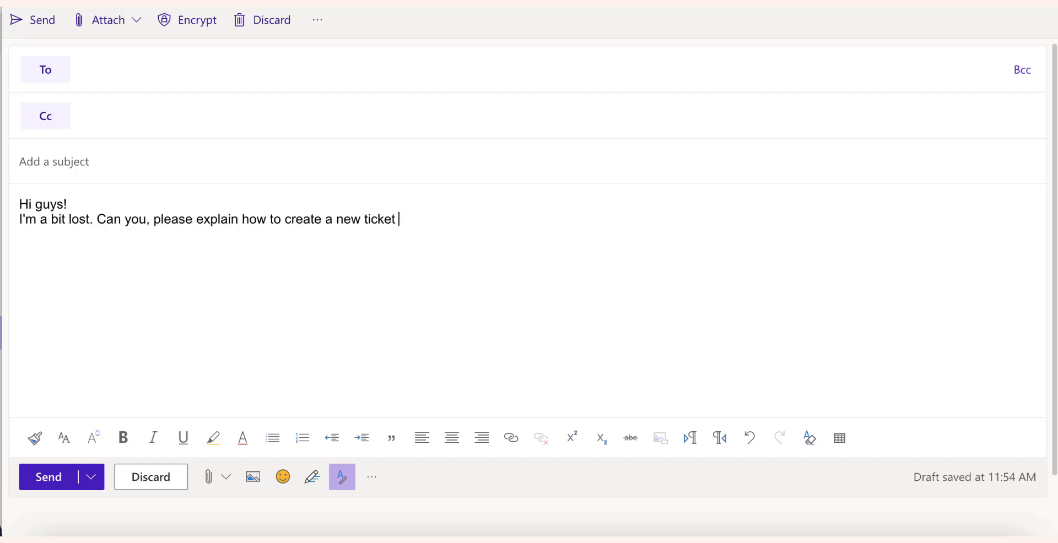
type(" in Plumsail HelpDesk?")
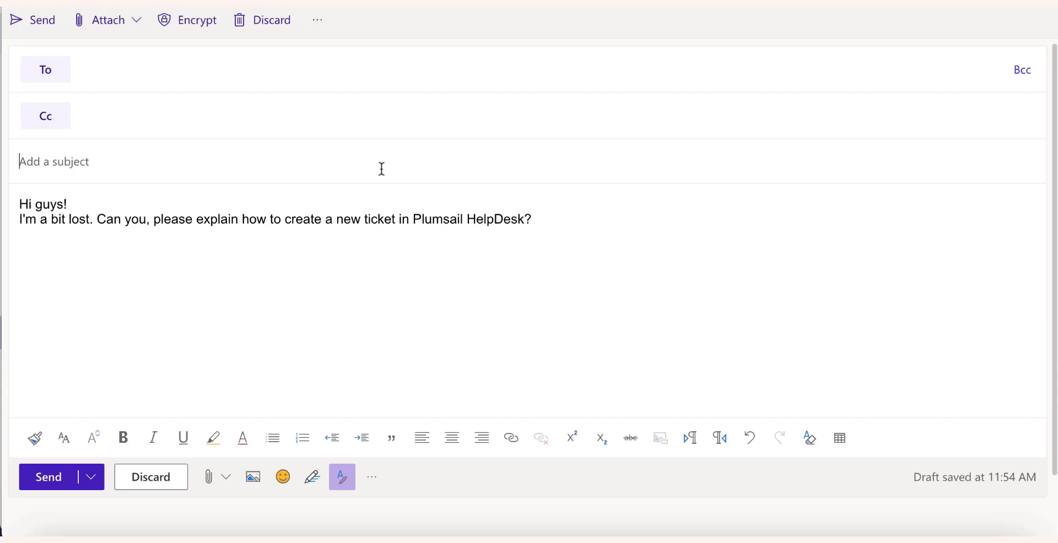
type("How to create a ticket?")
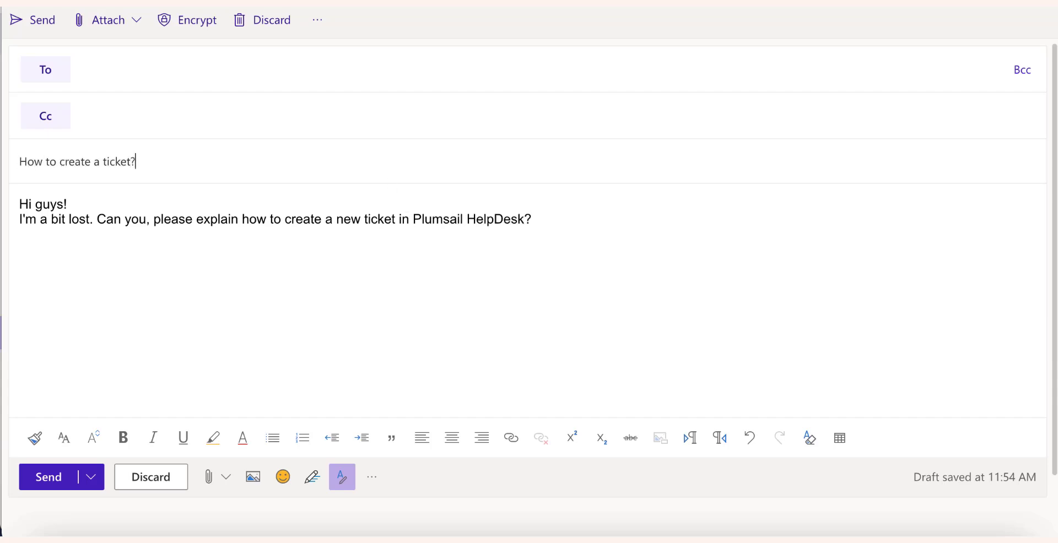
left_click(404, 81)
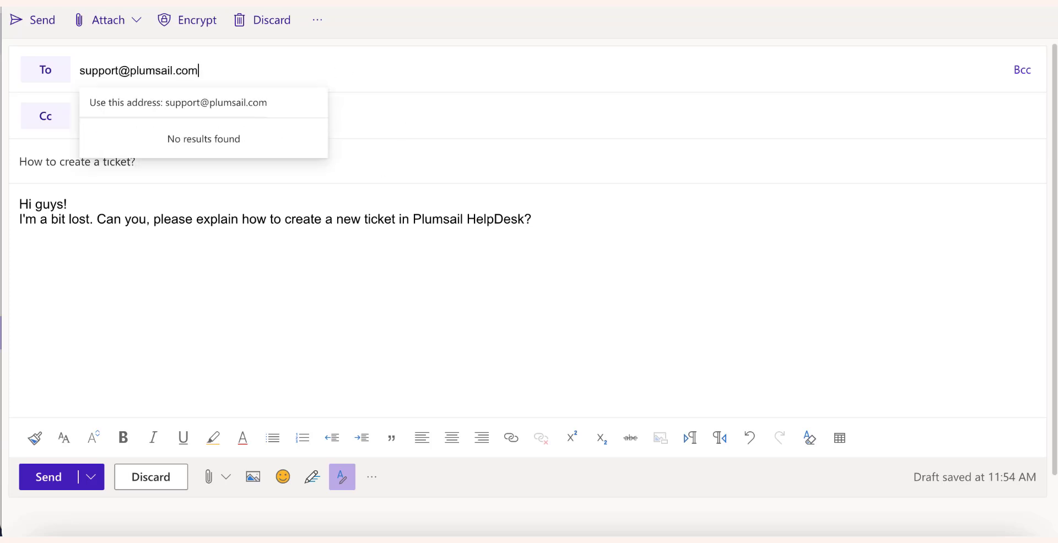
left_click(264, 112)
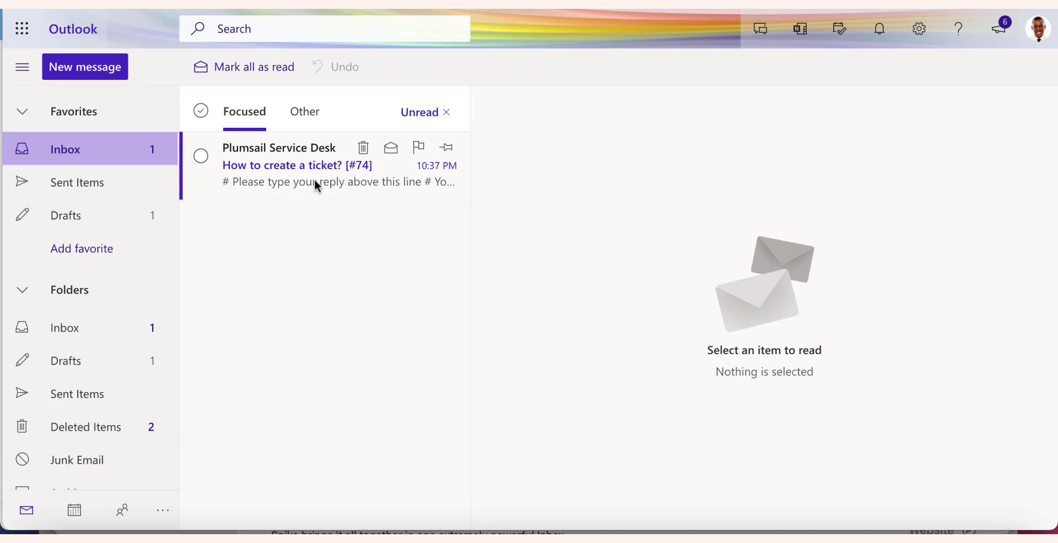
Read the Service Desk's request #74 receipt confirmation, then enter the agent's account at sign-in
left_click(317, 187)
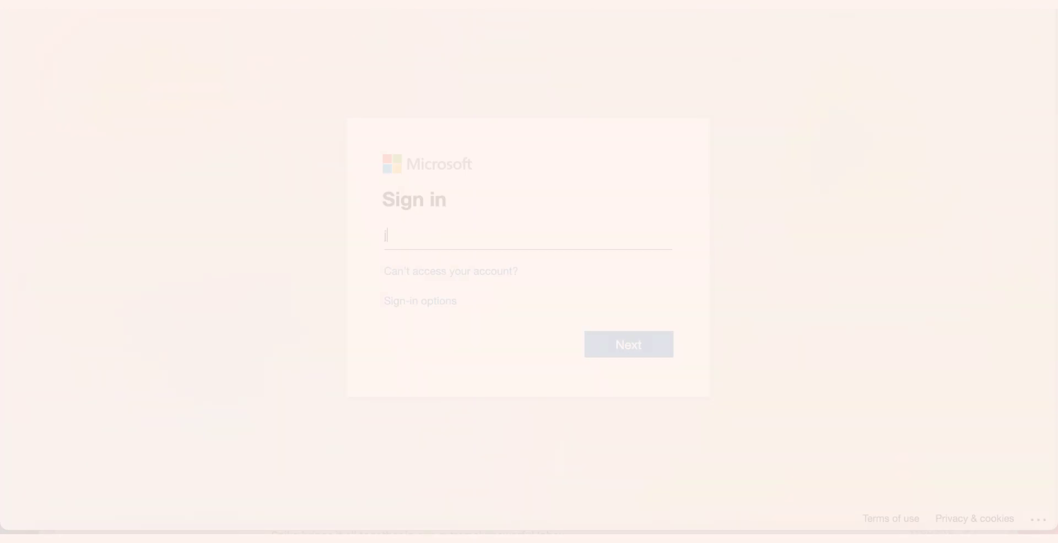
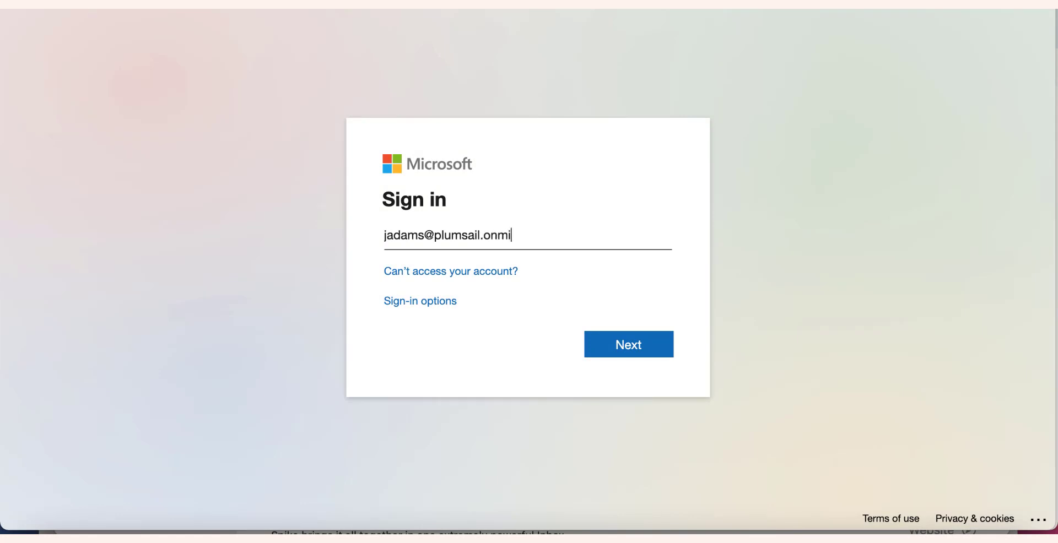
Continue signing in with the agent's work account to reach the HelpDesk tickets list
left_click(646, 348)
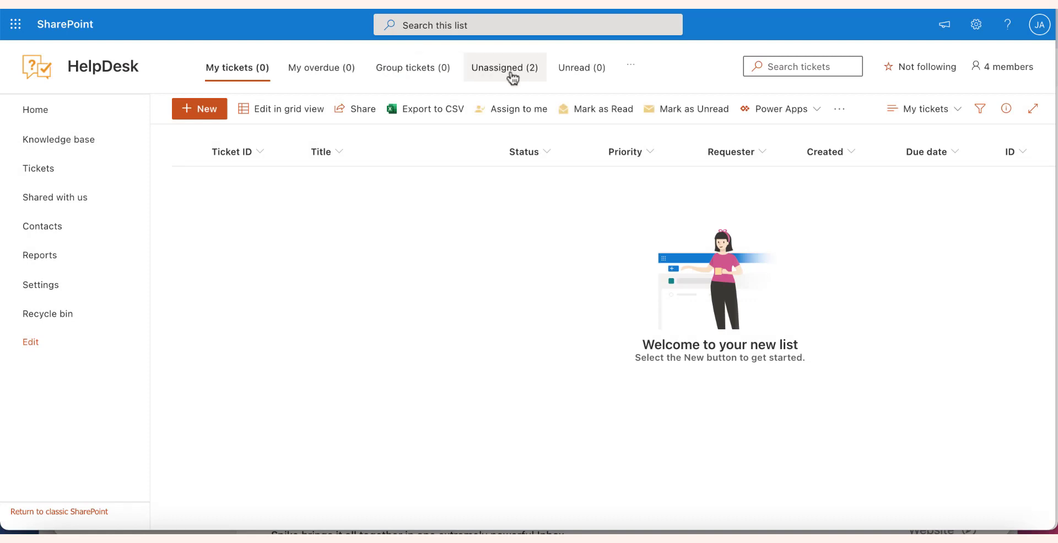
Assign unassigned ticket 73 to yourself, then open it from My tickets
left_click(512, 74)
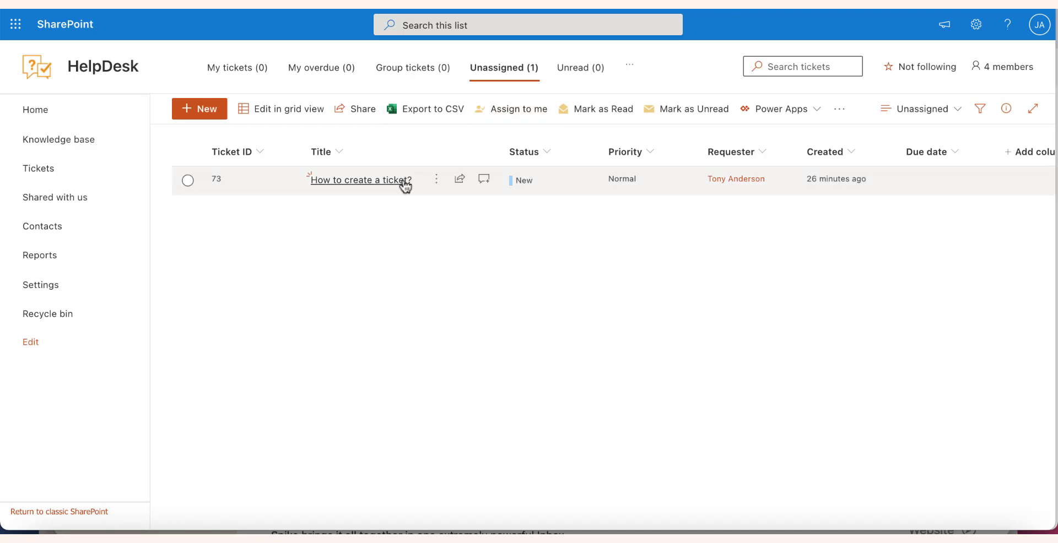
left_click(187, 180)
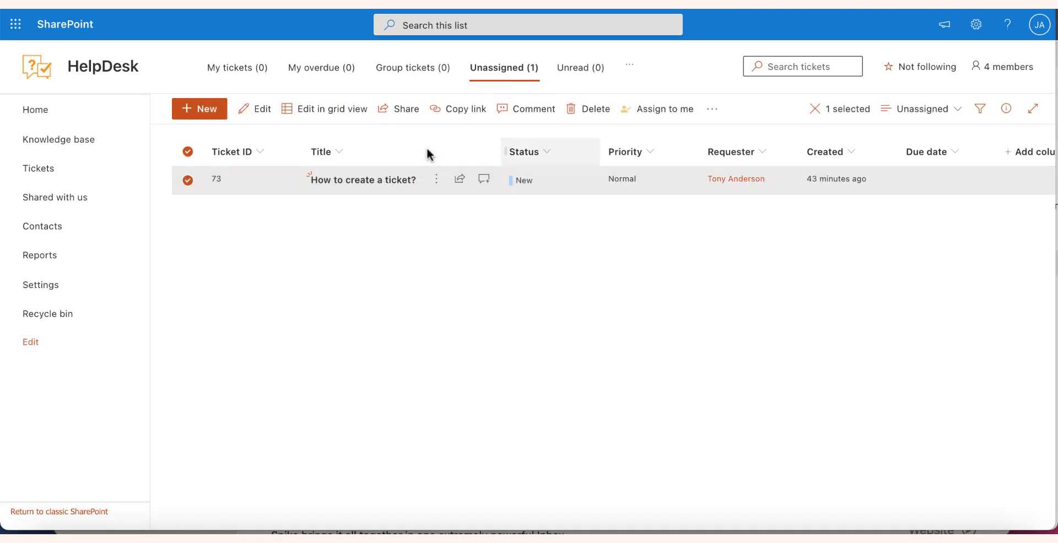
left_click(686, 111)
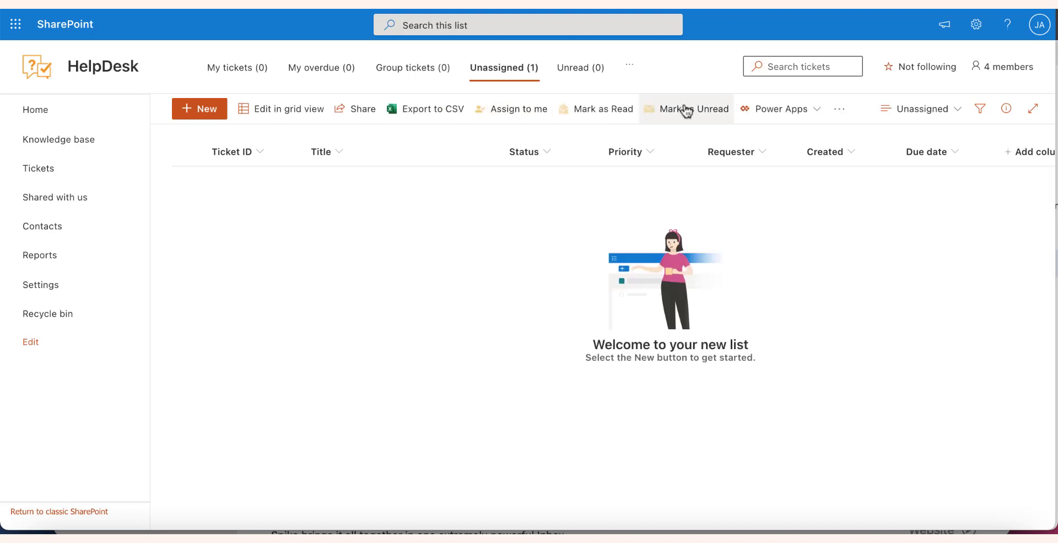
left_click(237, 70)
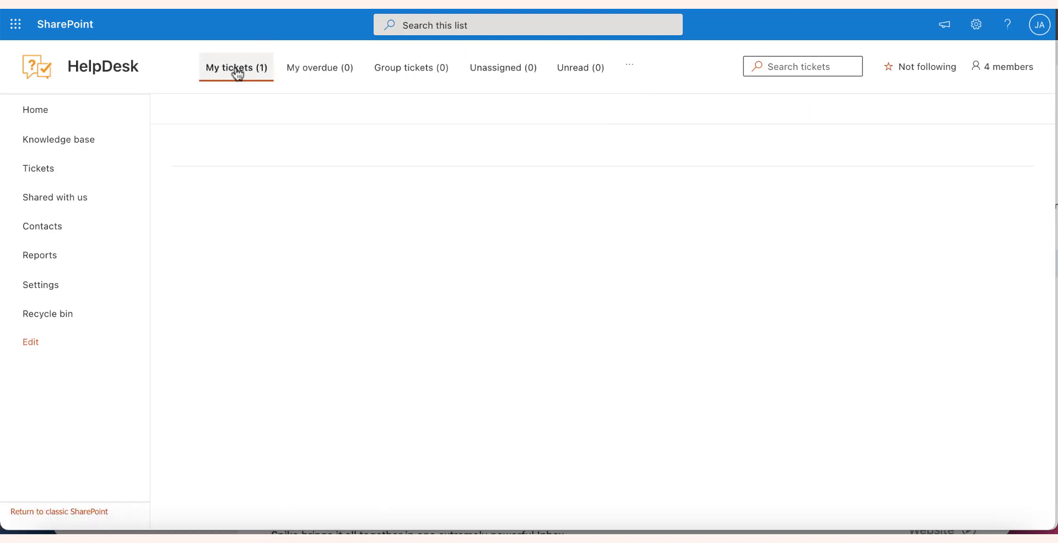
left_click(336, 188)
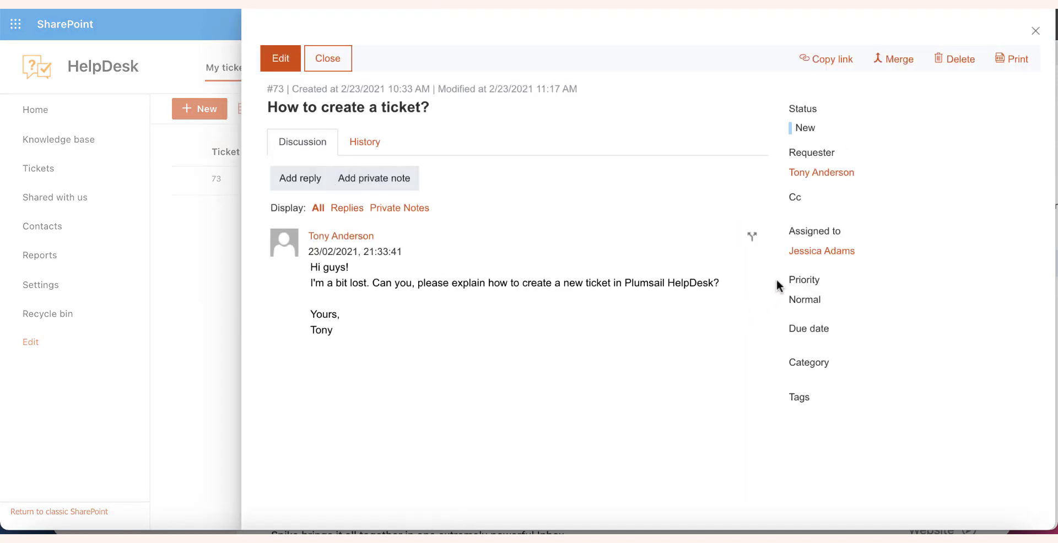
Draft a reply greeting the requester with 'I believe you just did it! Have a nice day!', signed by the agent
mouse_move(808, 258)
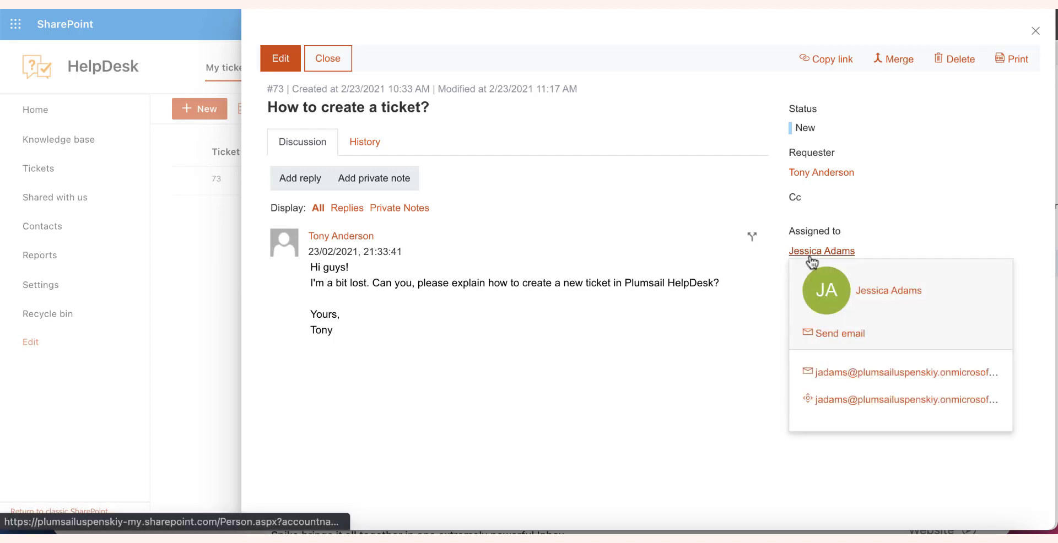
left_click(308, 178)
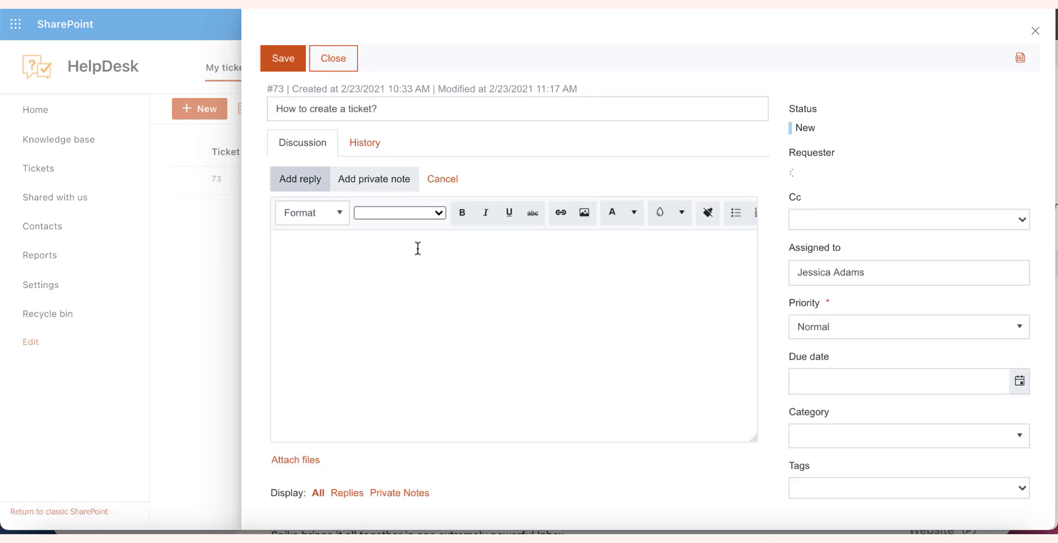
type("Hi Tony")
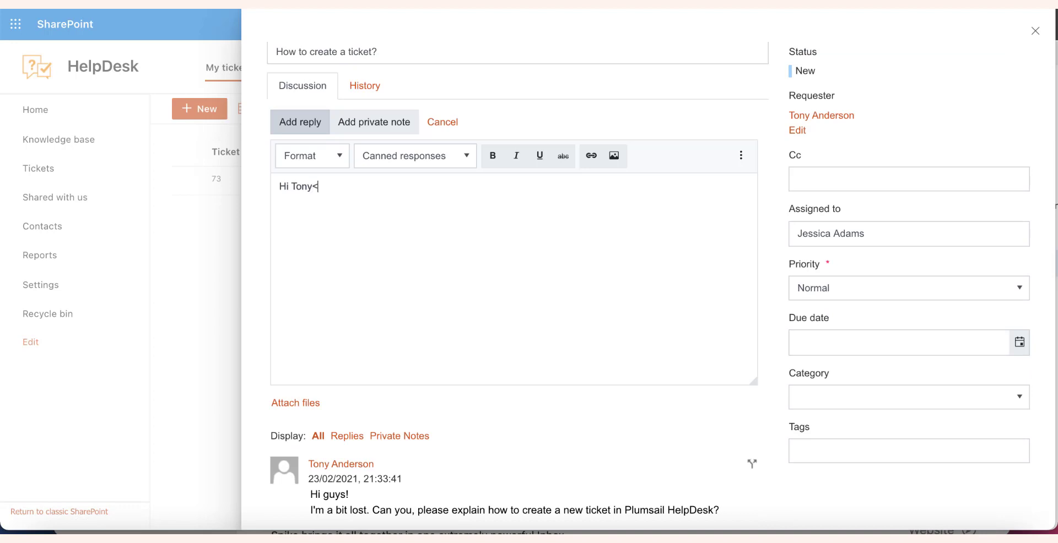
type(",")
key("Return")
type("I believe you just did it!")
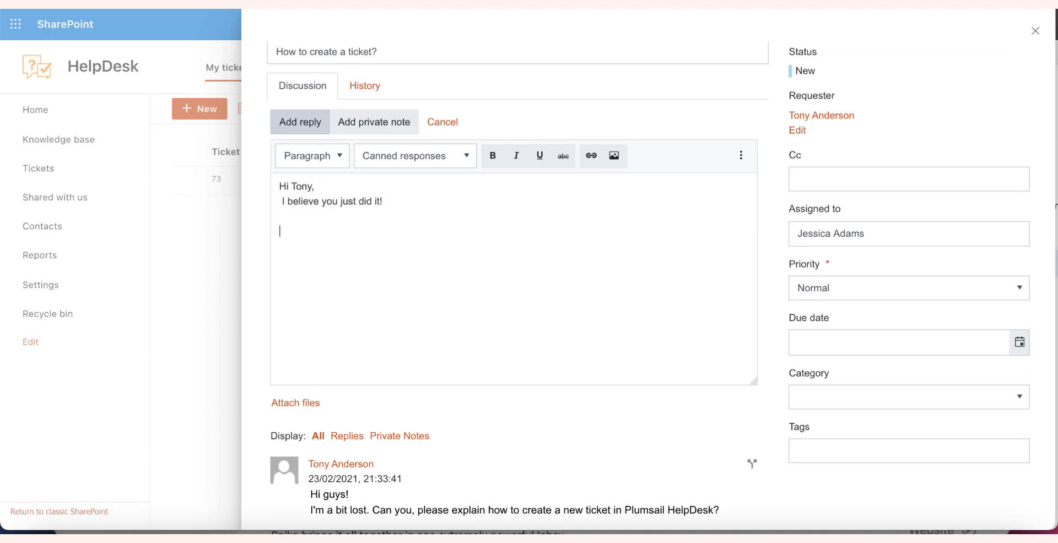
type("day!")
key("Return")
type("Jessica.")
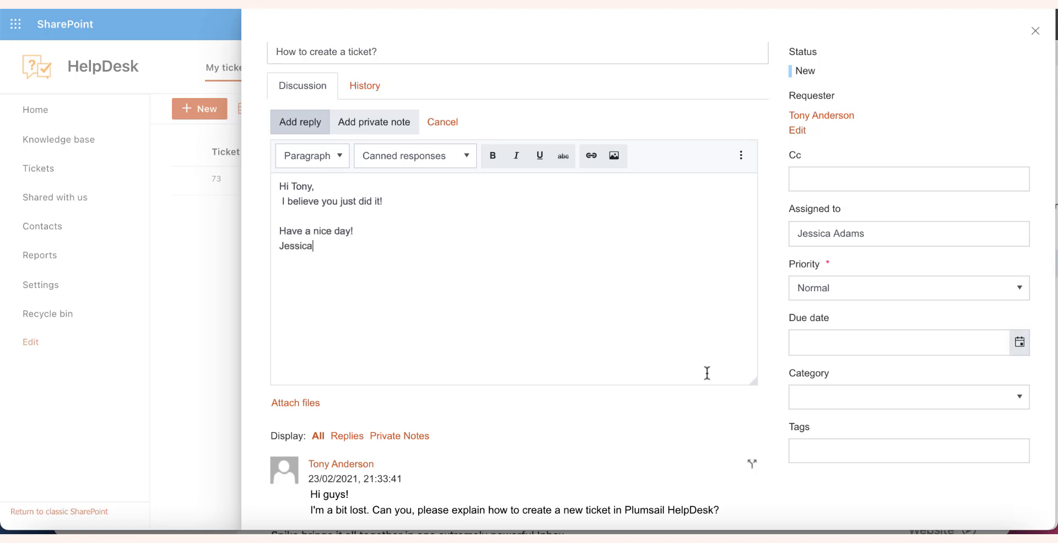
left_click(1020, 348)
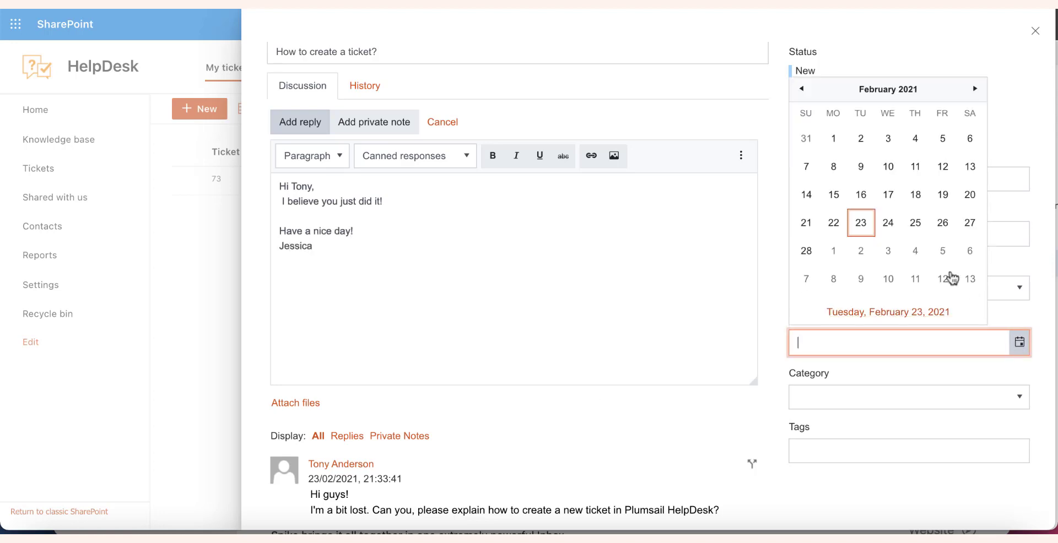
Set the due date to 2/25/2021, category Question, and add a new HelpDesk tag
left_click(915, 223)
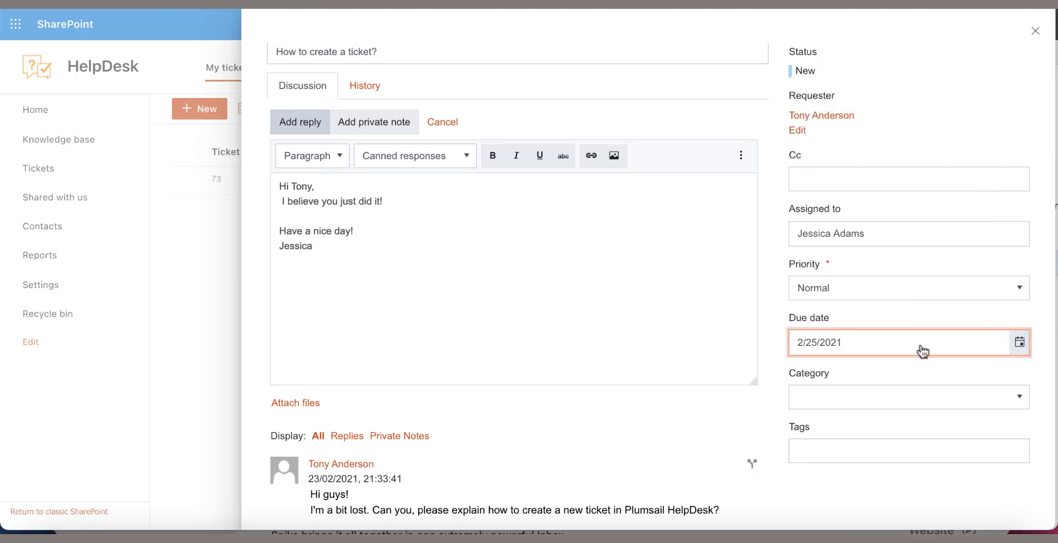
left_click(934, 409)
left_click(847, 426)
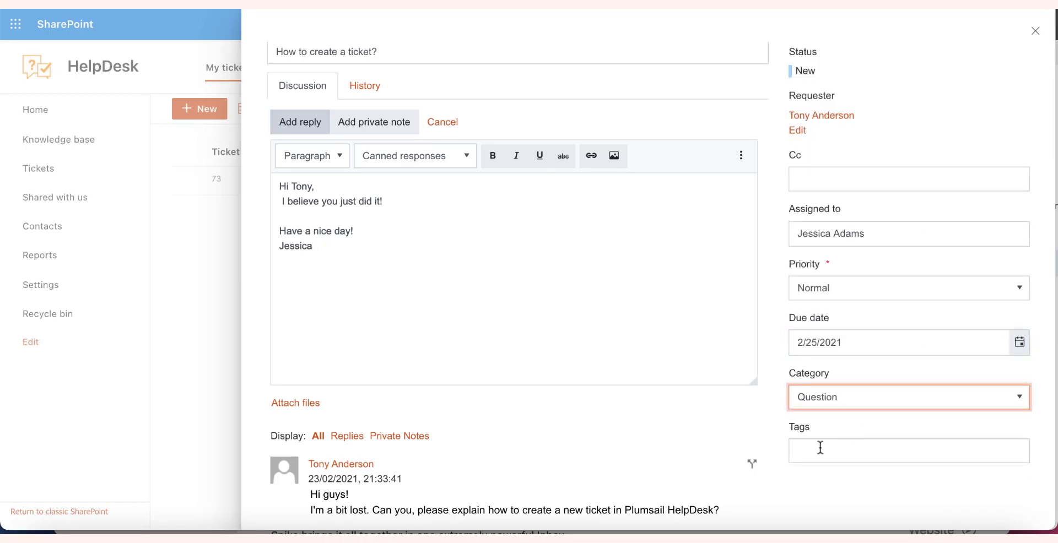
left_click(821, 449)
type("HelpDesk")
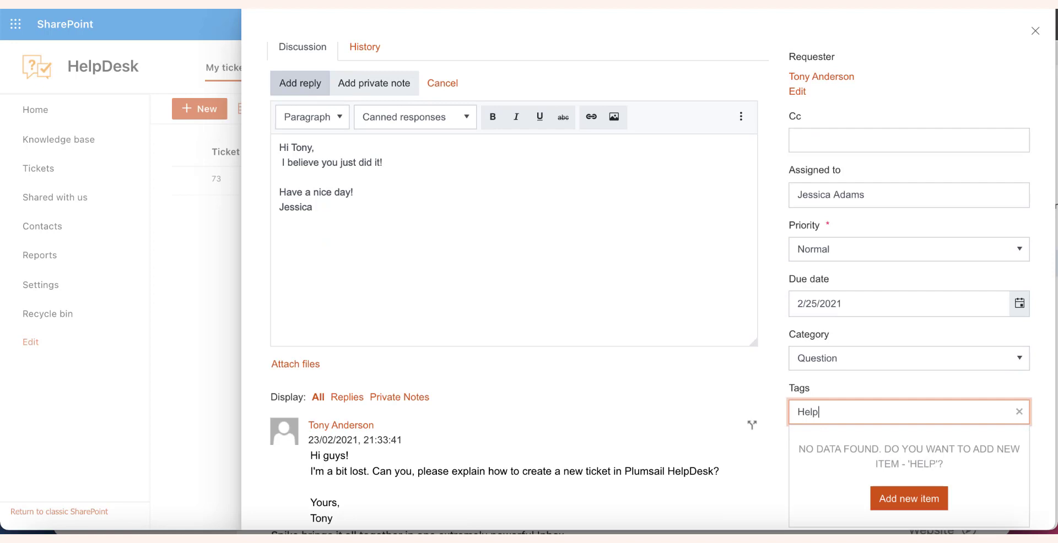
left_click(902, 503)
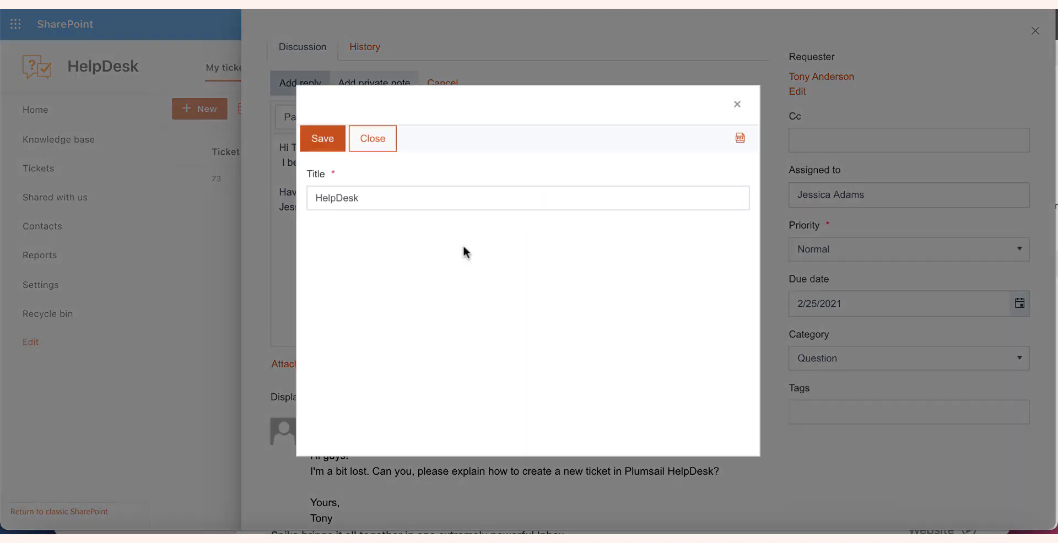
left_click(319, 143)
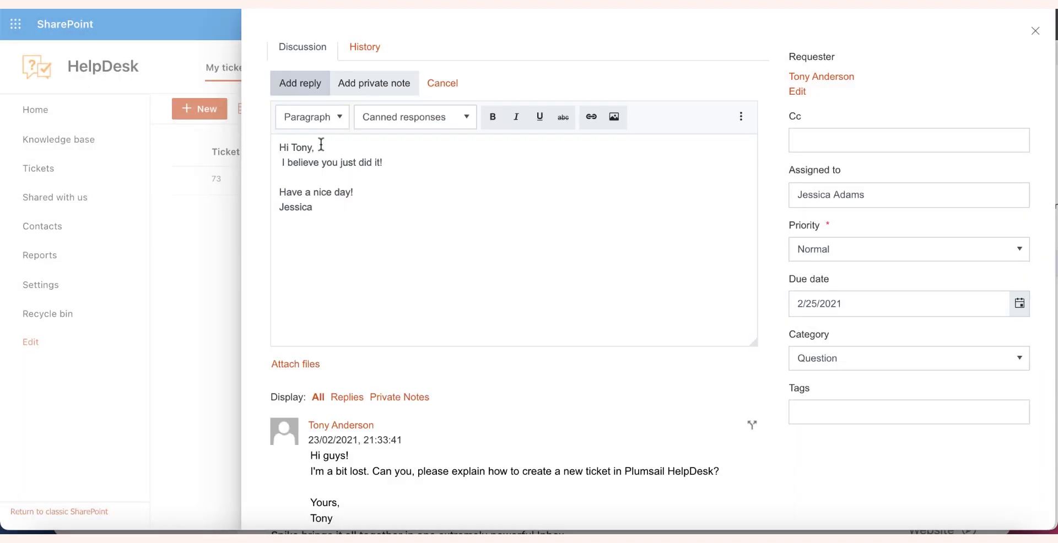
Set the priority to Low and save the ticket with its reply as Pending
left_click(991, 258)
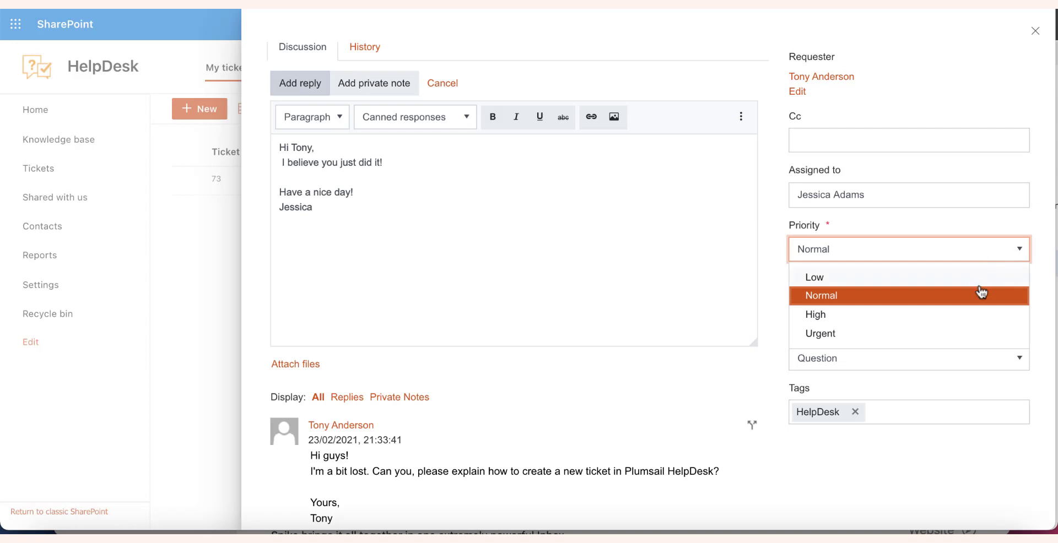
left_click(981, 277)
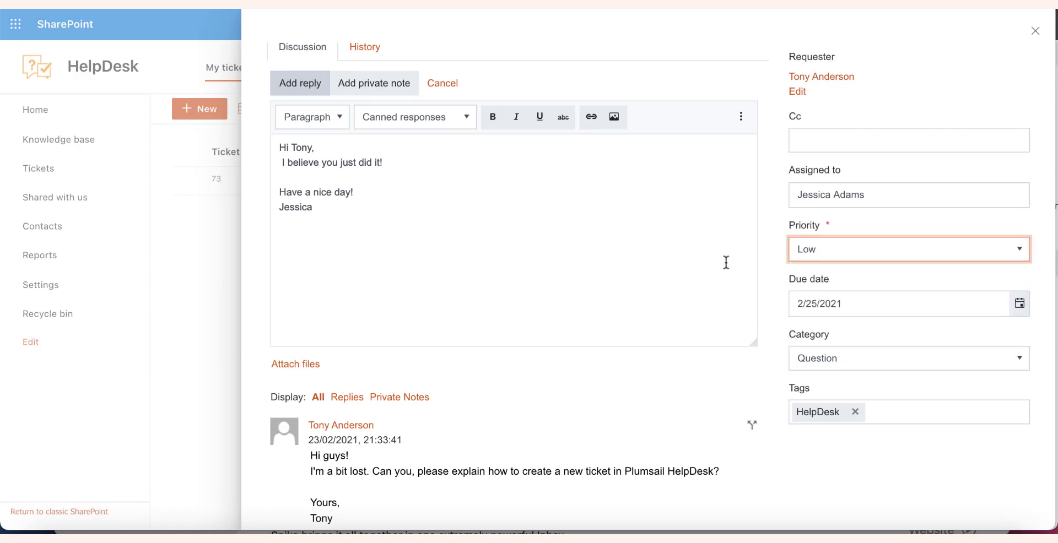
scroll(610, 345, "up", 2)
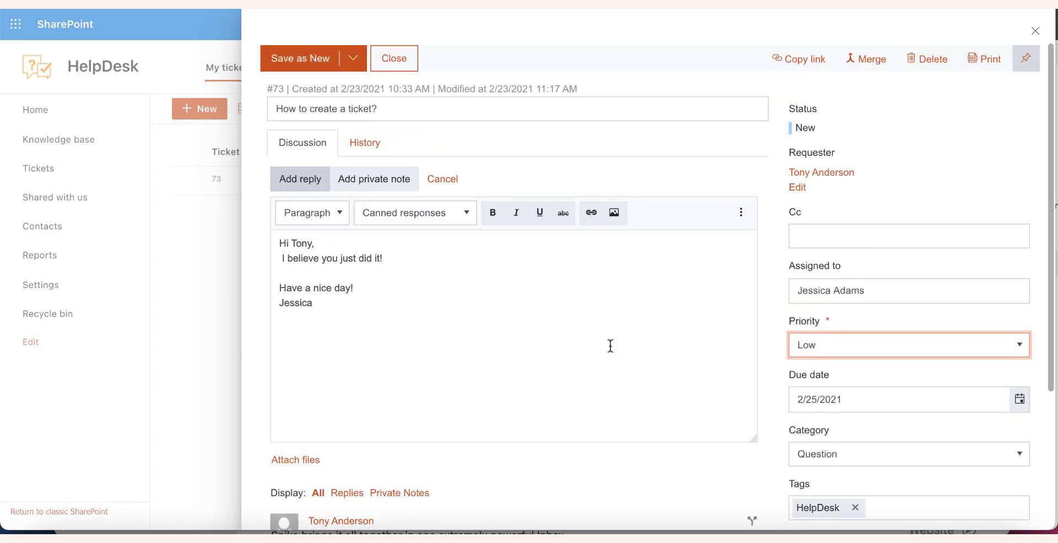
left_click(353, 60)
left_click(332, 147)
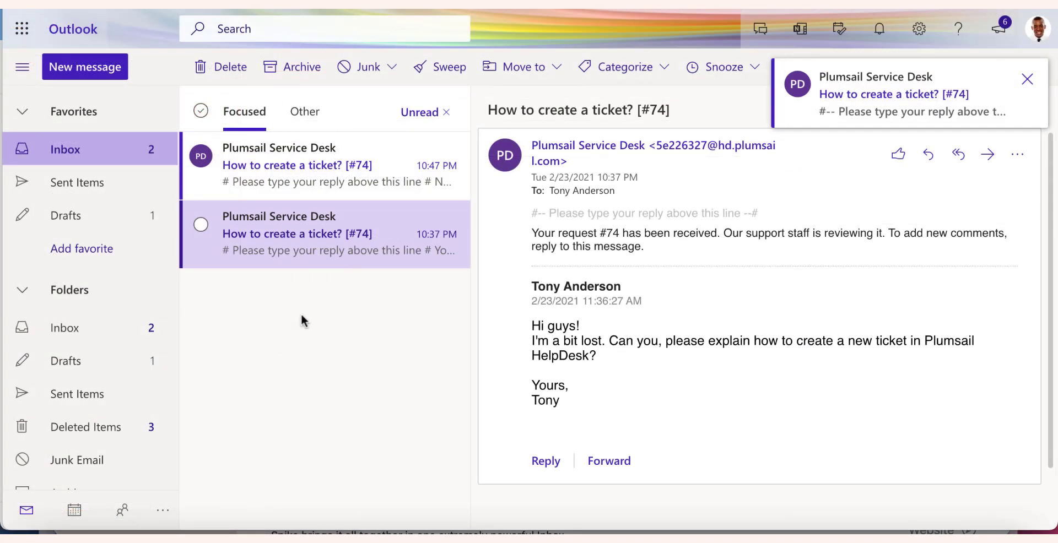
Reply to the ticket #74 email greeting the agent: 'Thank you! Please close the ticket.', signed with the customer's name
left_click(382, 173)
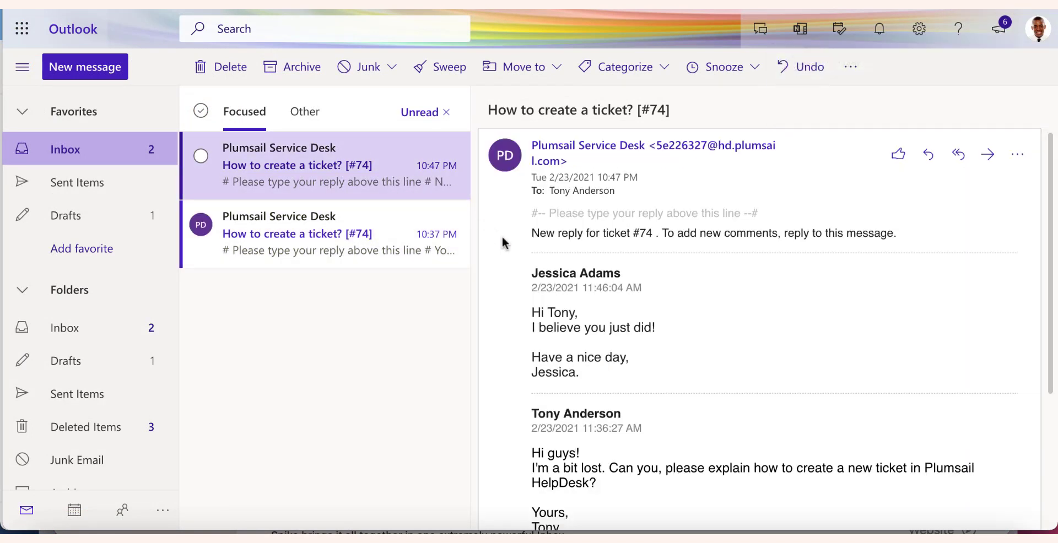
scroll(581, 320, "down", 3)
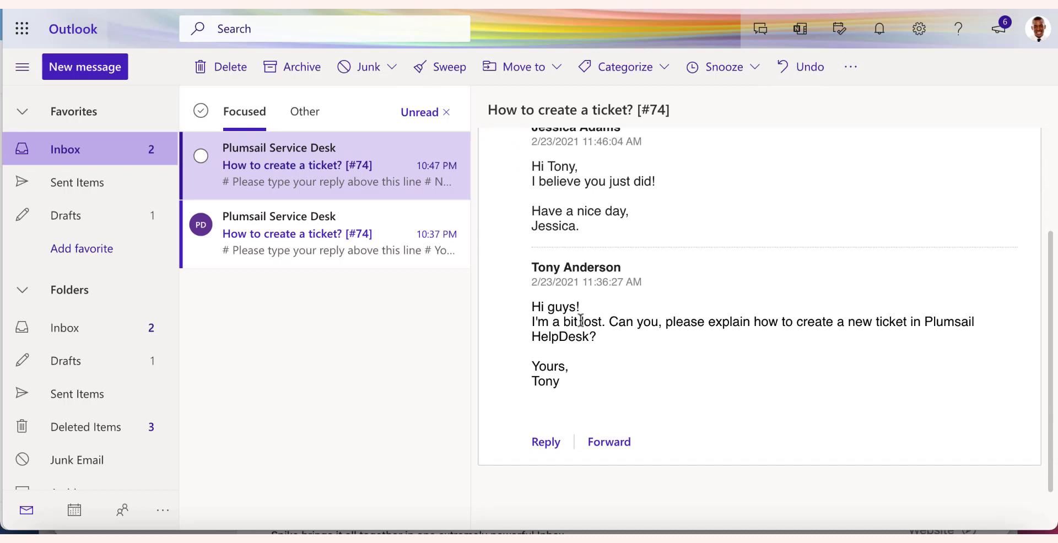
left_click(538, 459)
type("Hi Jessica,")
key("Return")
type("Thank")
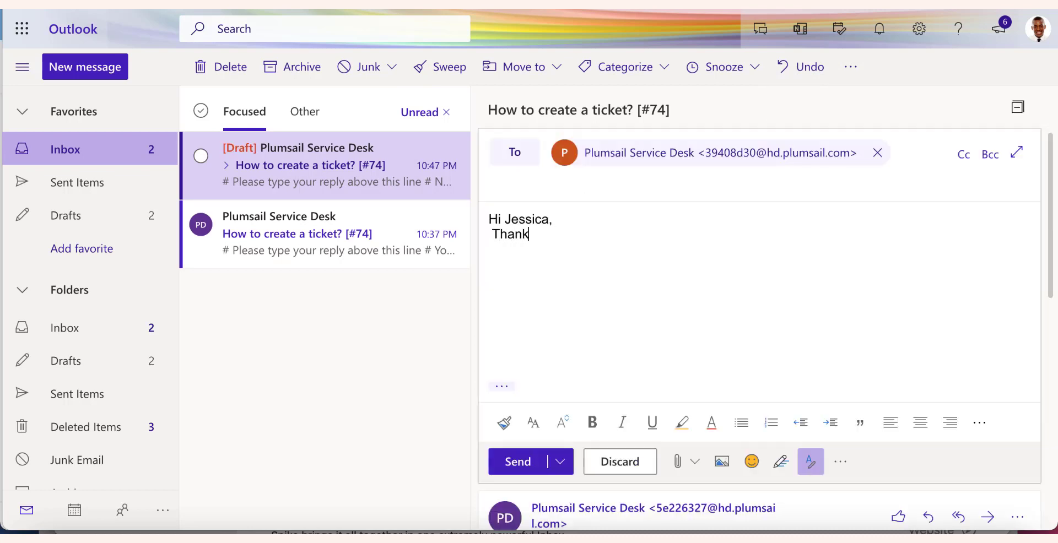
type(" you! Please close the ticket.")
key("Return")
key("Return")
type("Tony")
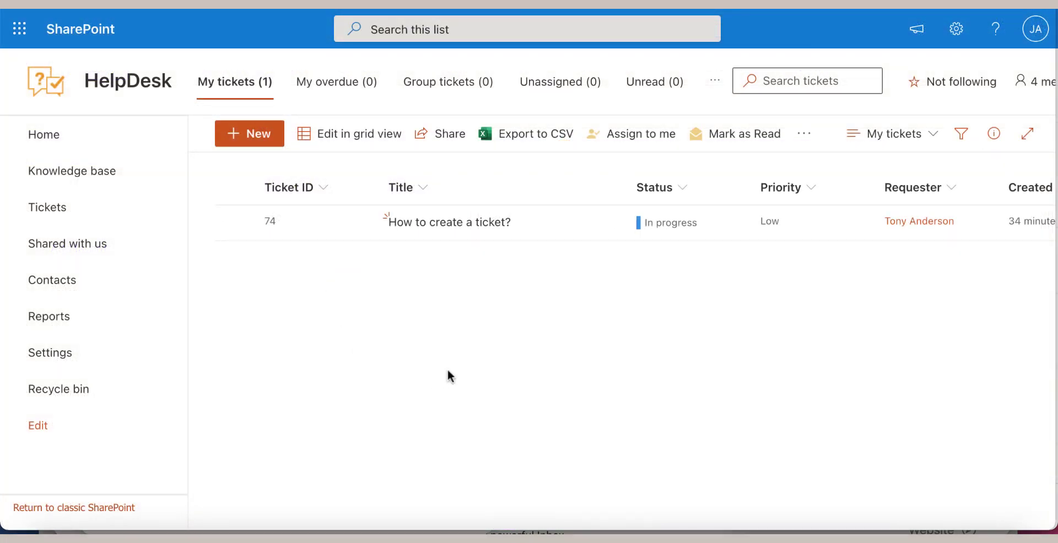
Edit ticket 74, save it as Solved, and return to the full Tickets list
left_click(453, 226)
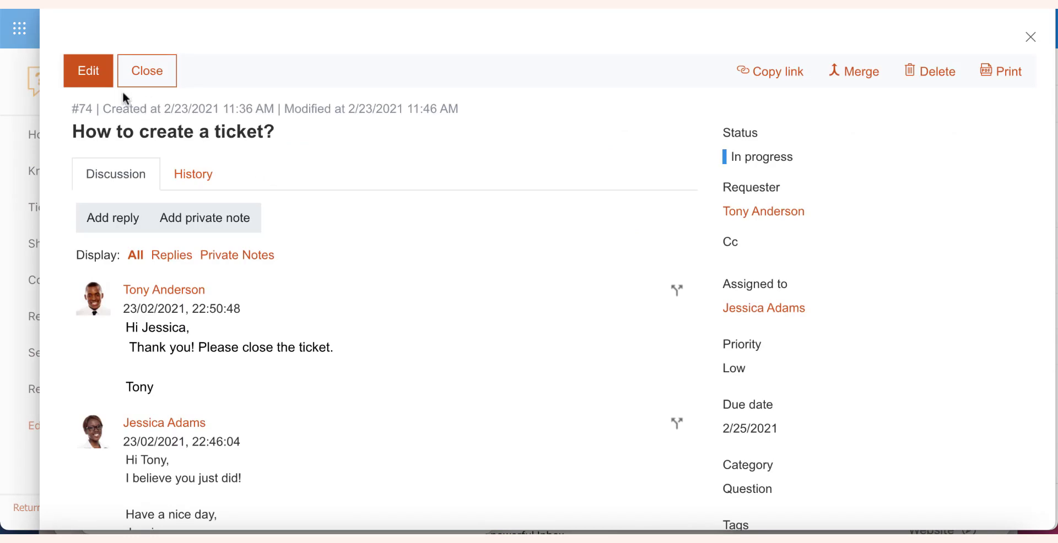
left_click(100, 81)
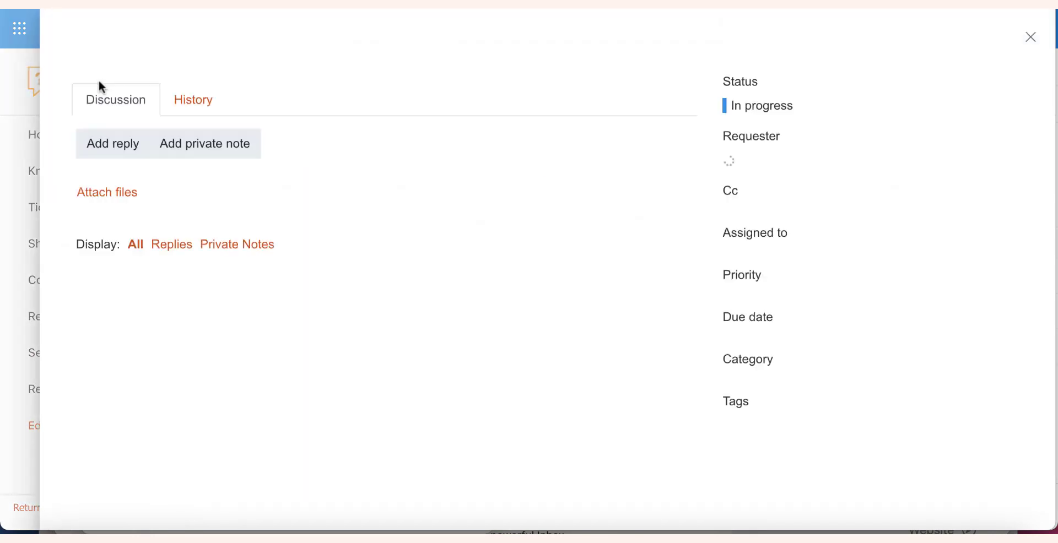
left_click(99, 83)
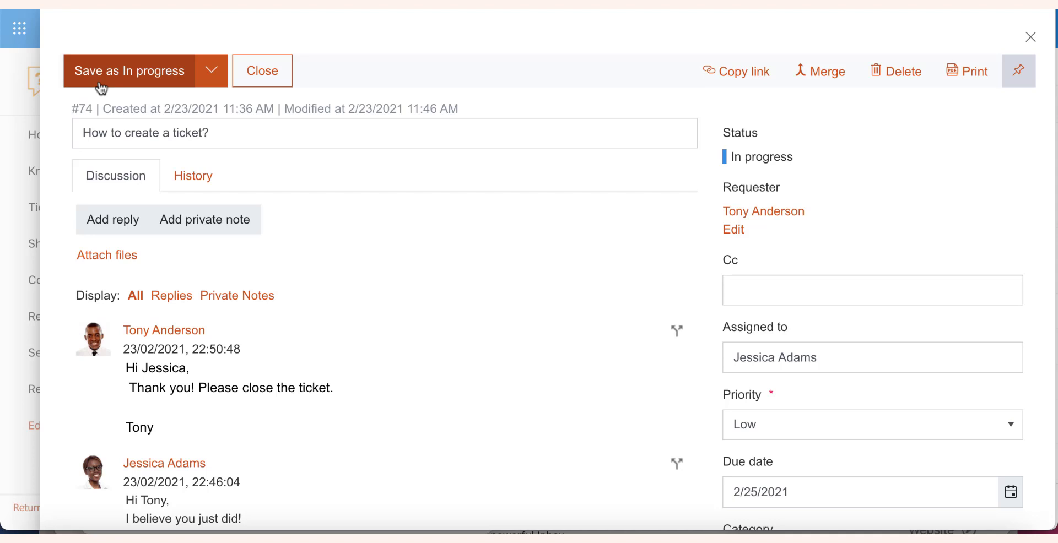
left_click(219, 81)
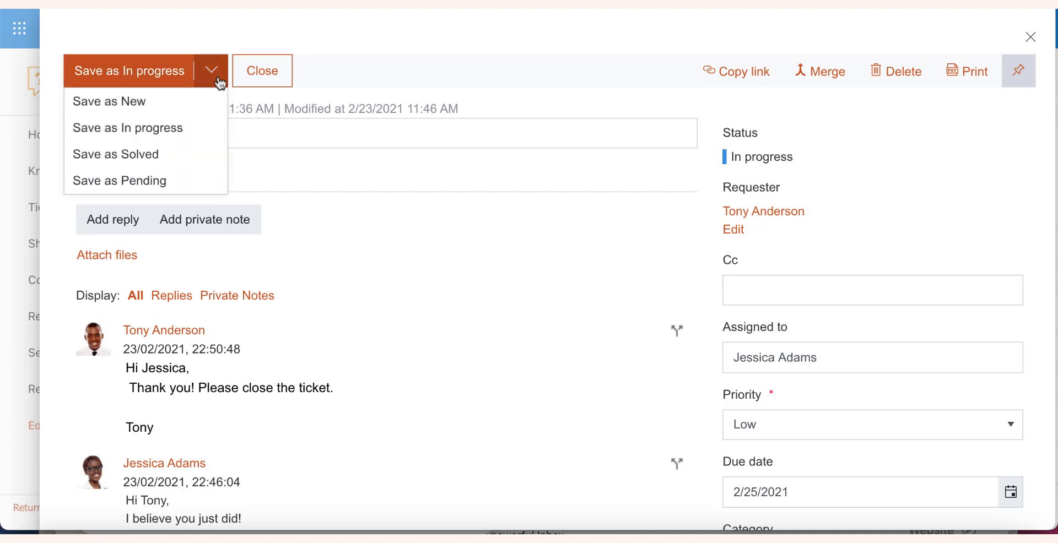
left_click(200, 156)
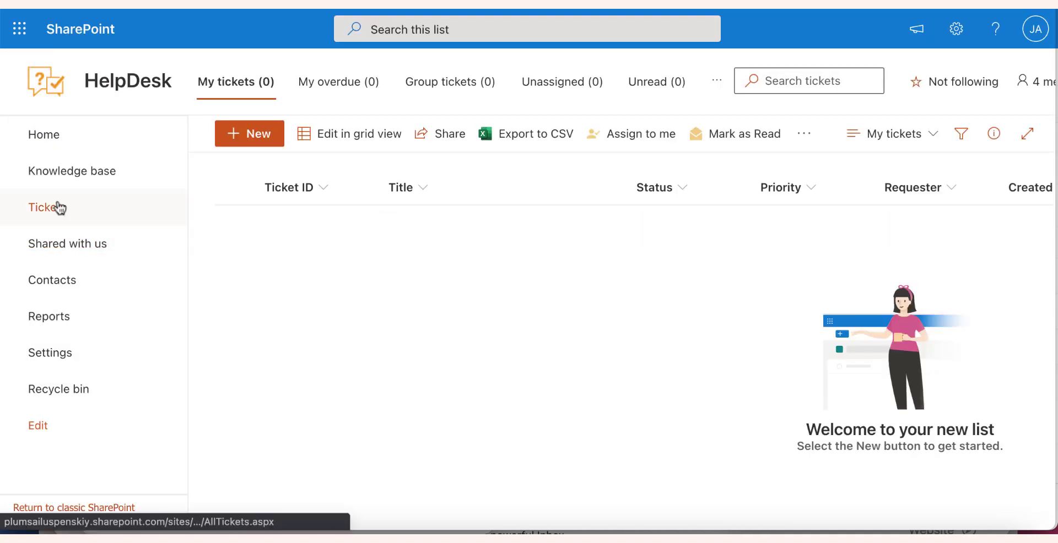
left_click(59, 214)
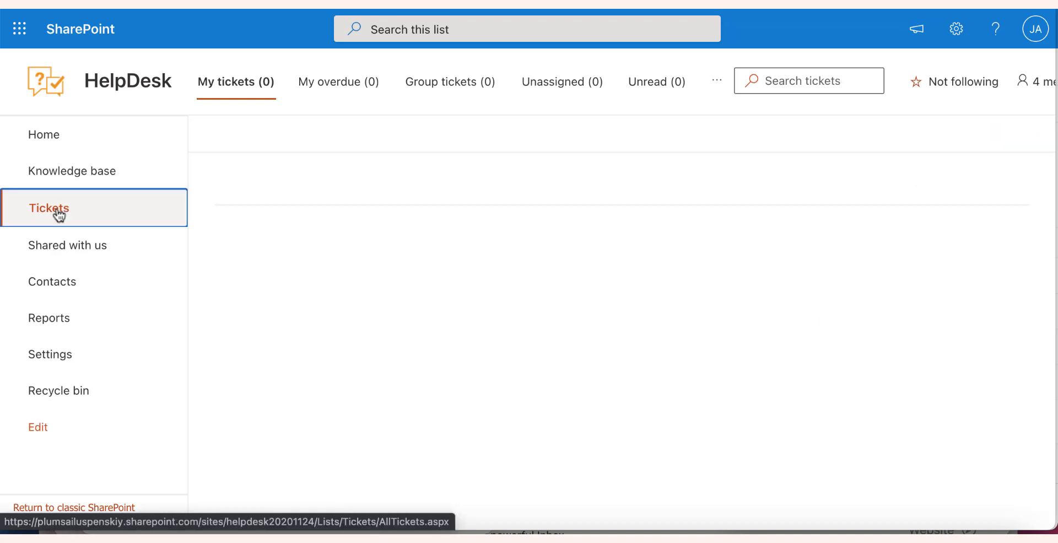